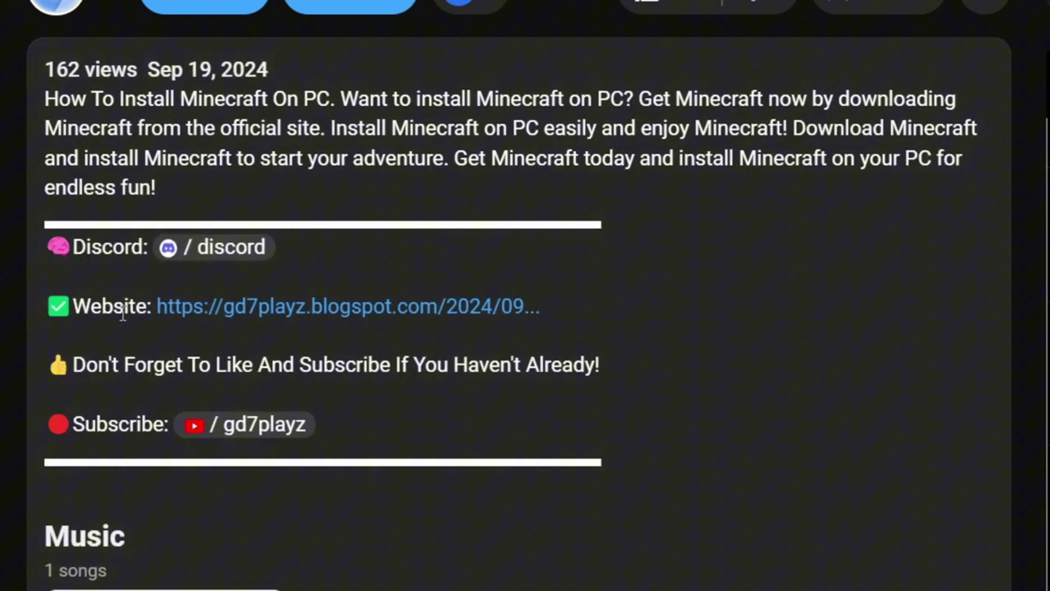
pyautogui.click(344, 316)
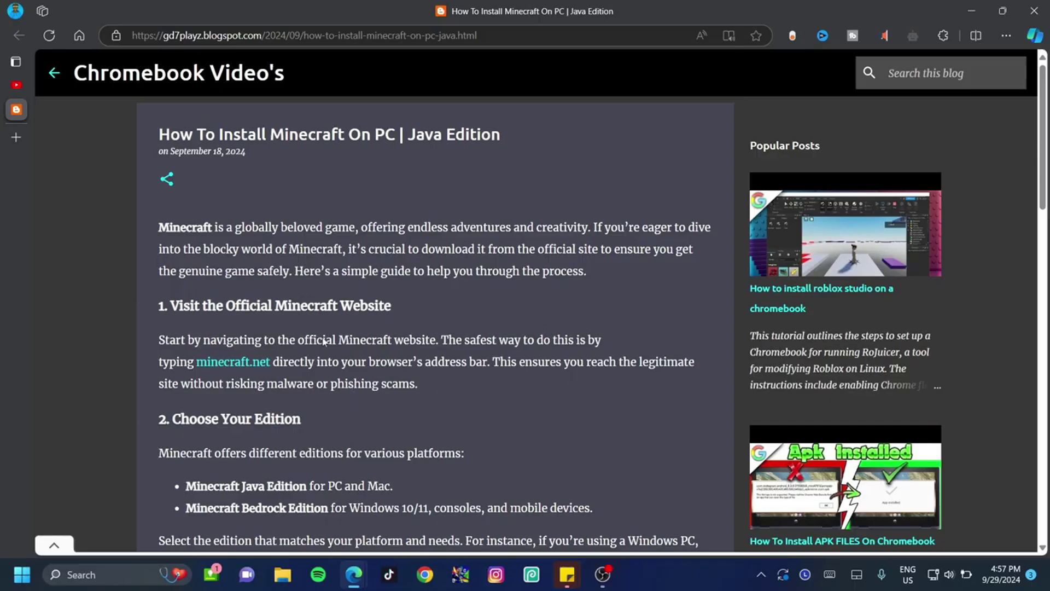
pyautogui.scroll(-20, 408, 277)
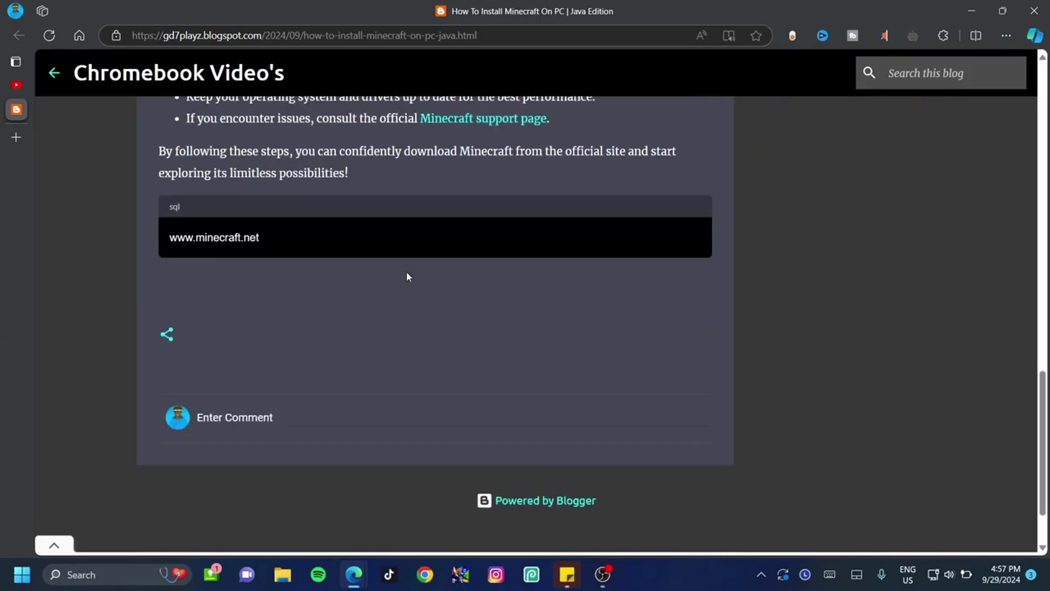
pyautogui.scroll(-2, 406, 276)
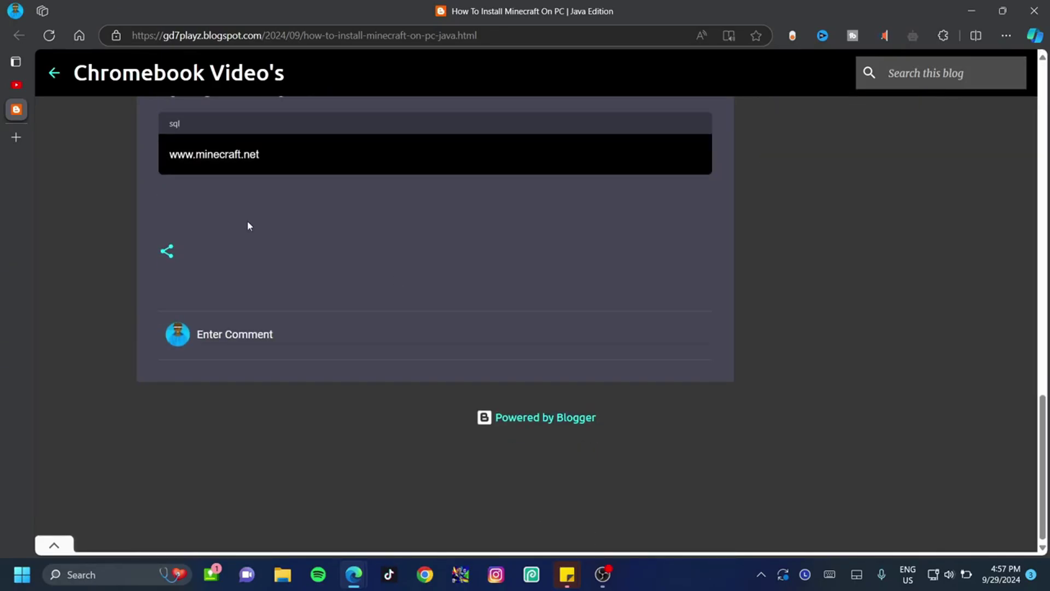
pyautogui.click(244, 156)
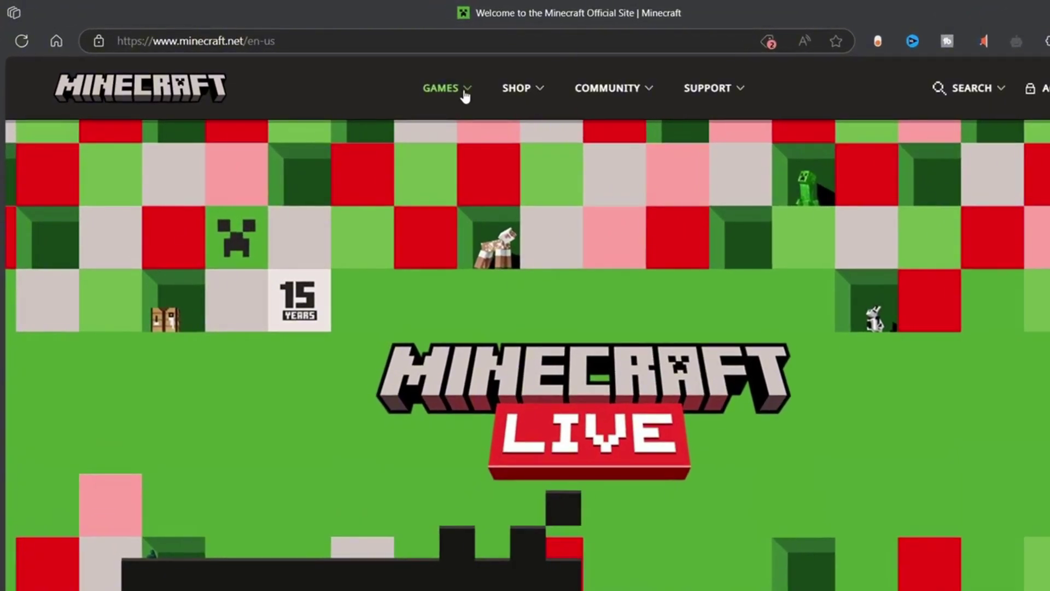
# Open the Minecraft: Java & Bedrock game page and go to its Platforms + Features section.
pyautogui.click(433, 80)
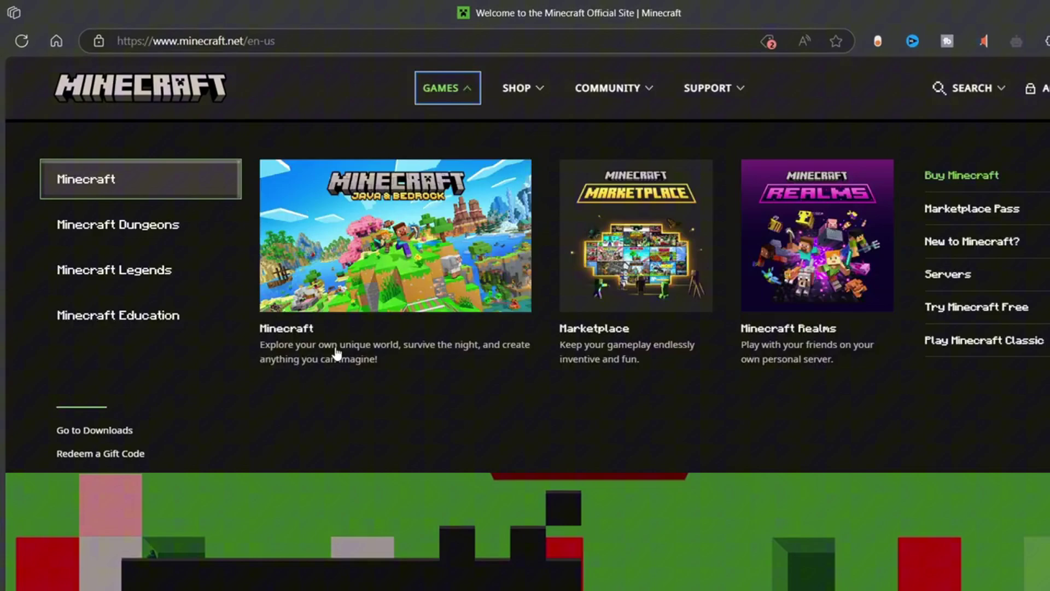
pyautogui.click(360, 309)
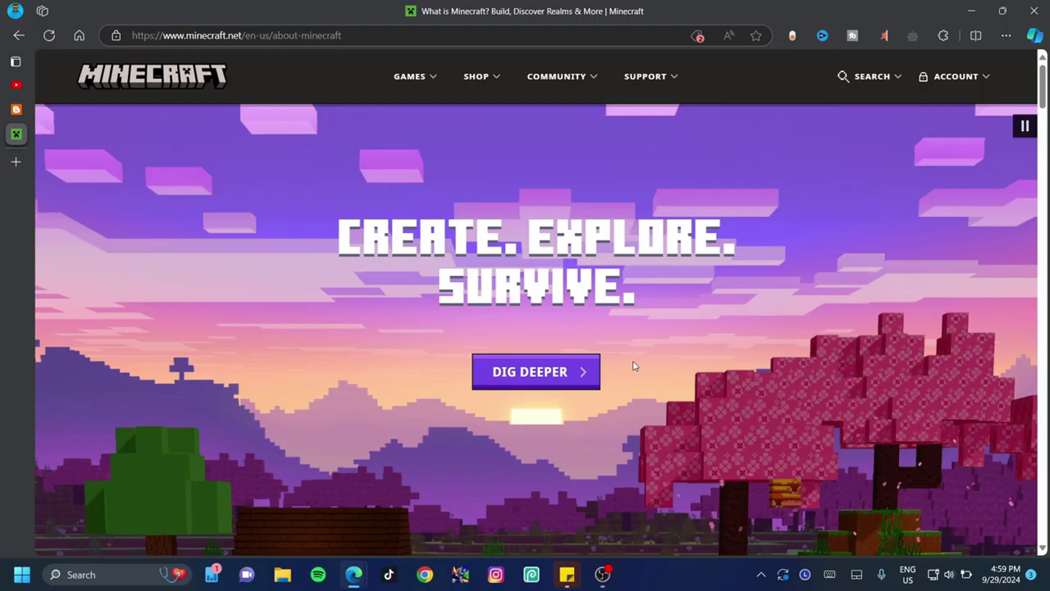
pyautogui.scroll(-10, 623, 344)
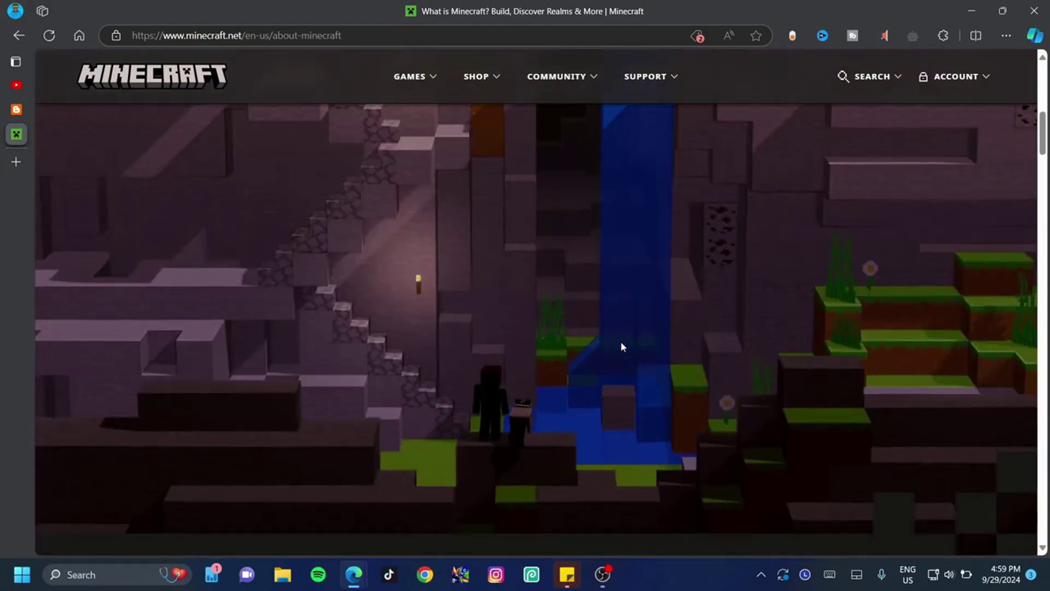
pyautogui.scroll(-2, 614, 338)
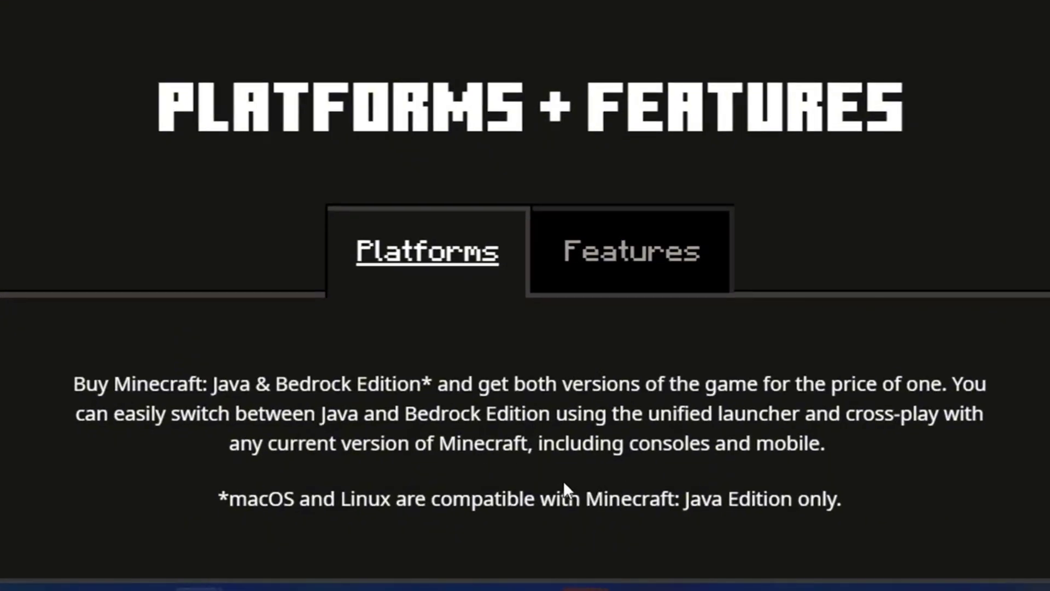
# Read the Platforms text about the Java & Bedrock bundle and macOS and Linux compatibility.
pyautogui.moveTo(632, 444); pyautogui.dragTo(823, 444)
pyautogui.moveTo(210, 383); pyautogui.dragTo(436, 386)
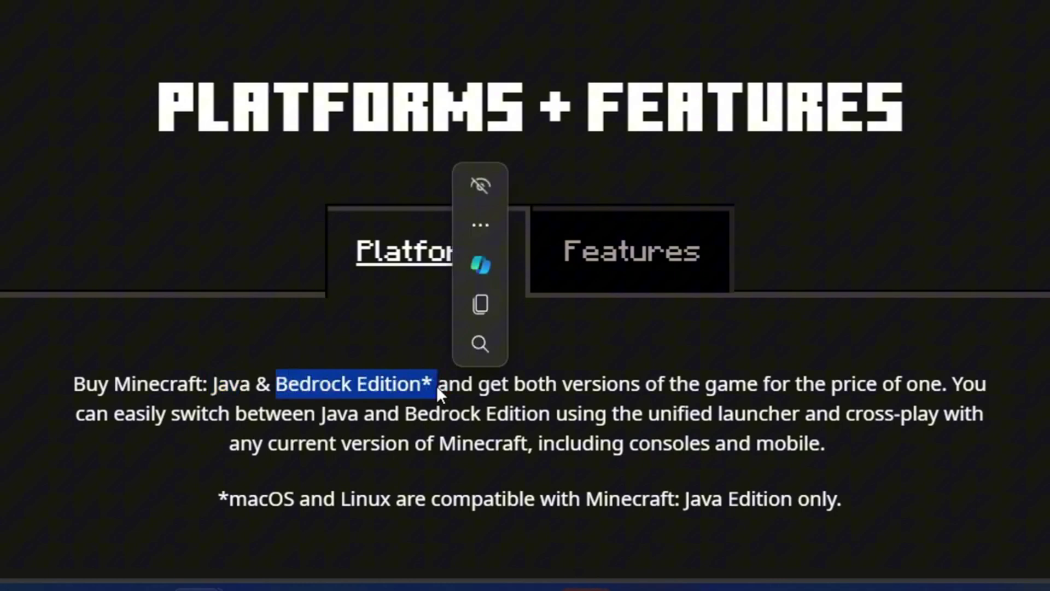
pyautogui.click(234, 502)
pyautogui.moveTo(234, 502); pyautogui.dragTo(392, 502)
pyautogui.moveTo(682, 500); pyautogui.dragTo(794, 501)
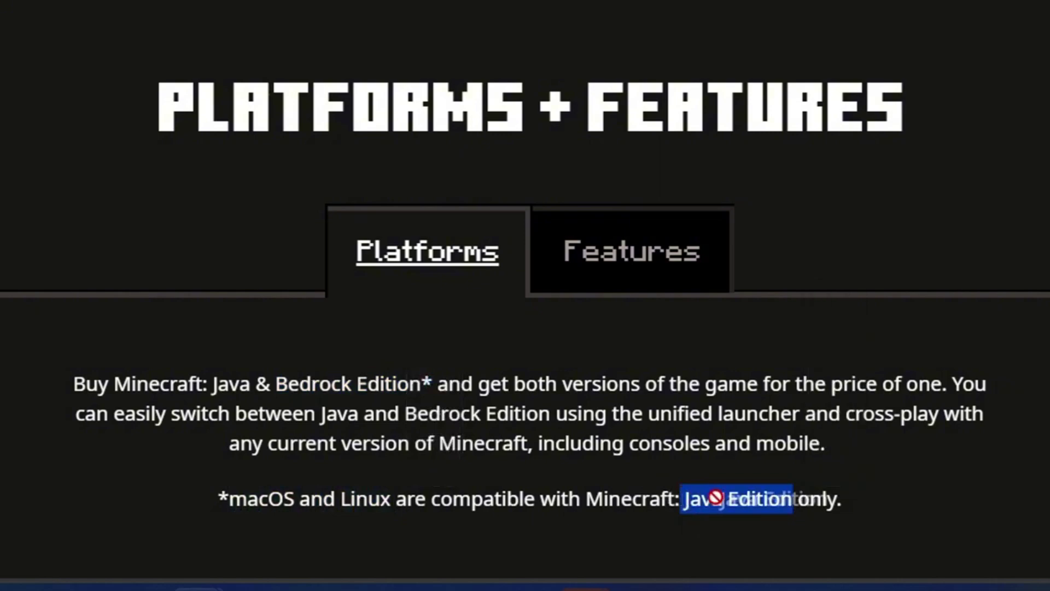
pyautogui.click(870, 478)
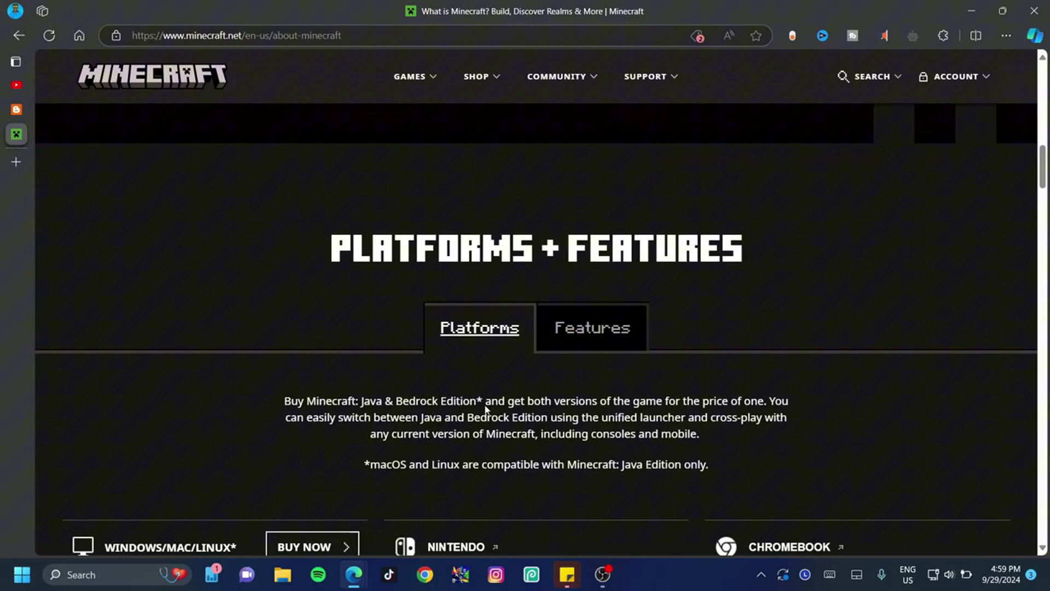
# Open the purchase page for Windows/Mac/Linux and select the standard Minecraft version priced at $29.99.
pyautogui.scroll(-5, 430, 370)
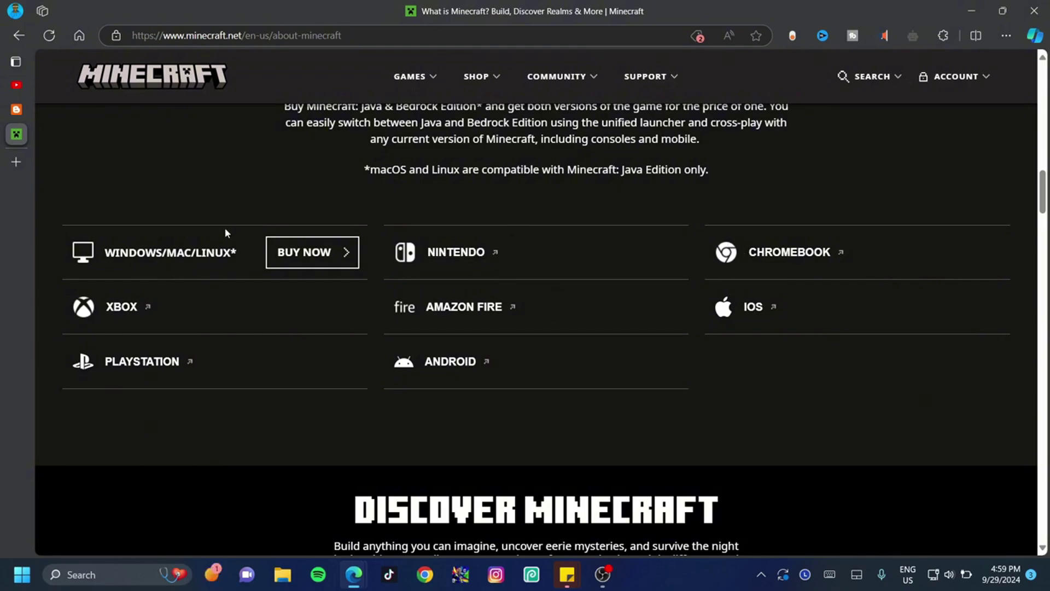
pyautogui.click(311, 252)
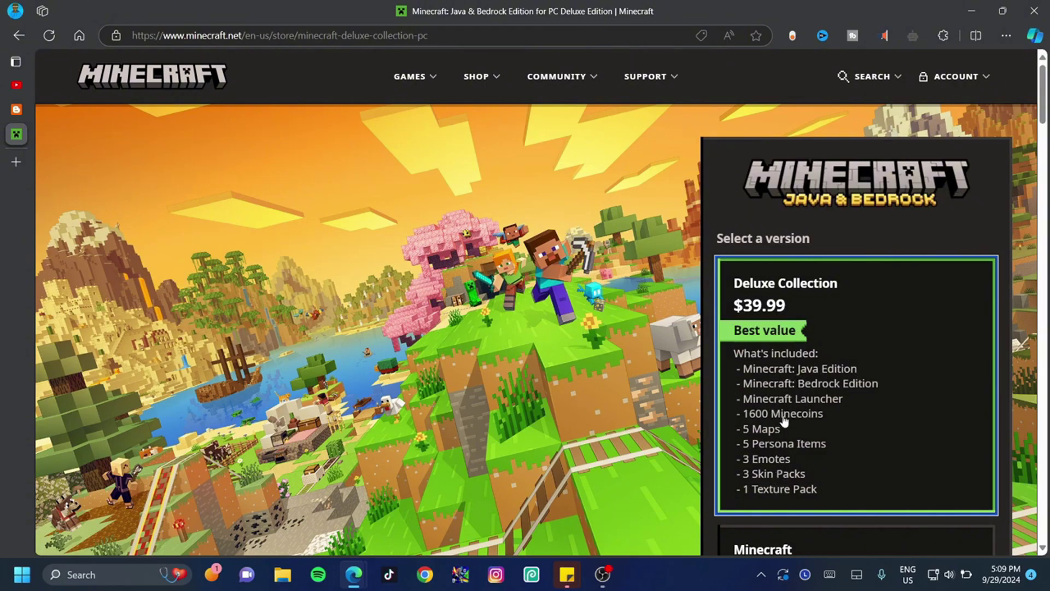
pyautogui.scroll(-5, 791, 443)
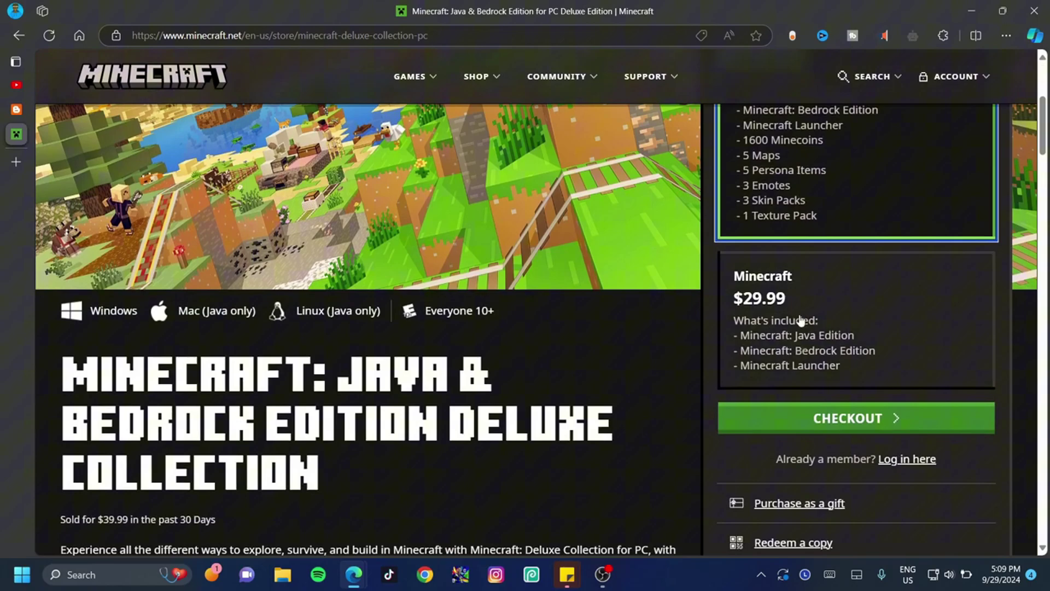
pyautogui.click(820, 344)
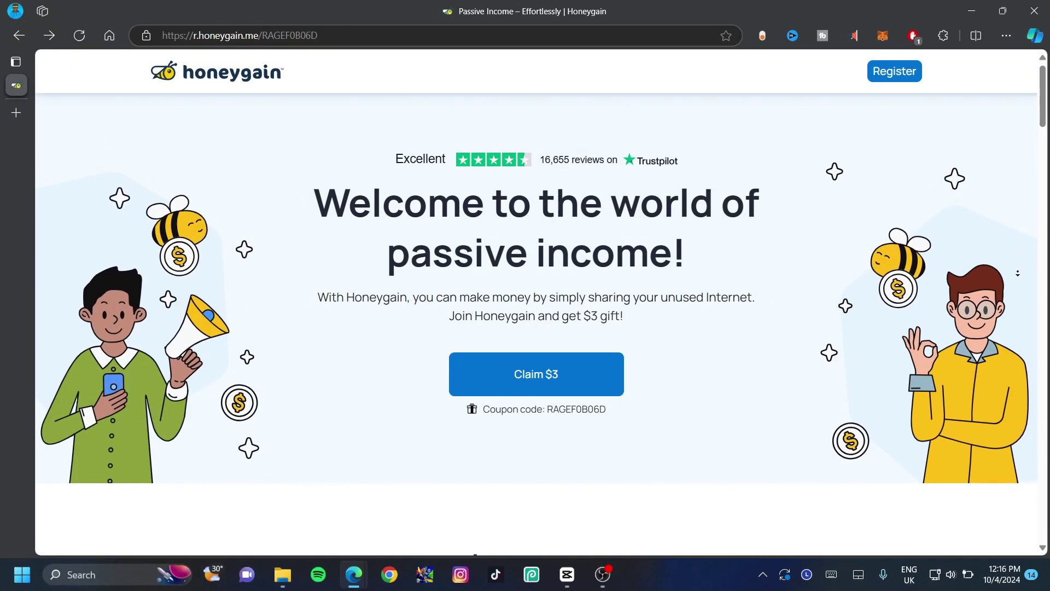
# Examine the Honeygain referral page's earnings offer and the Honeygain dashboard overview.
pyautogui.scroll(-5, 1018, 322)
pyautogui.scroll(-15, 1018, 322)
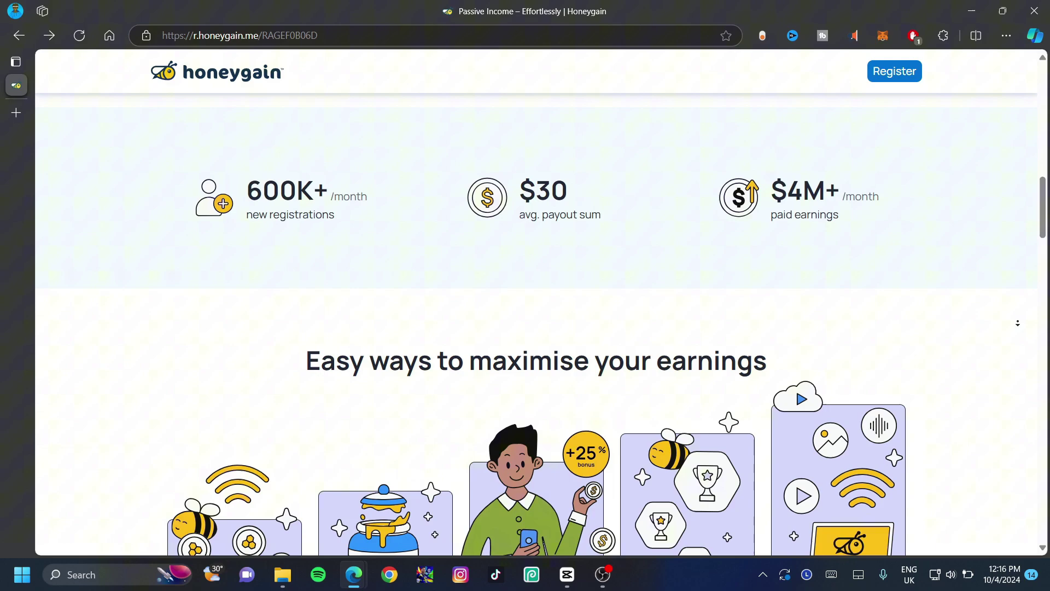
pyautogui.scroll(-2, 1017, 323)
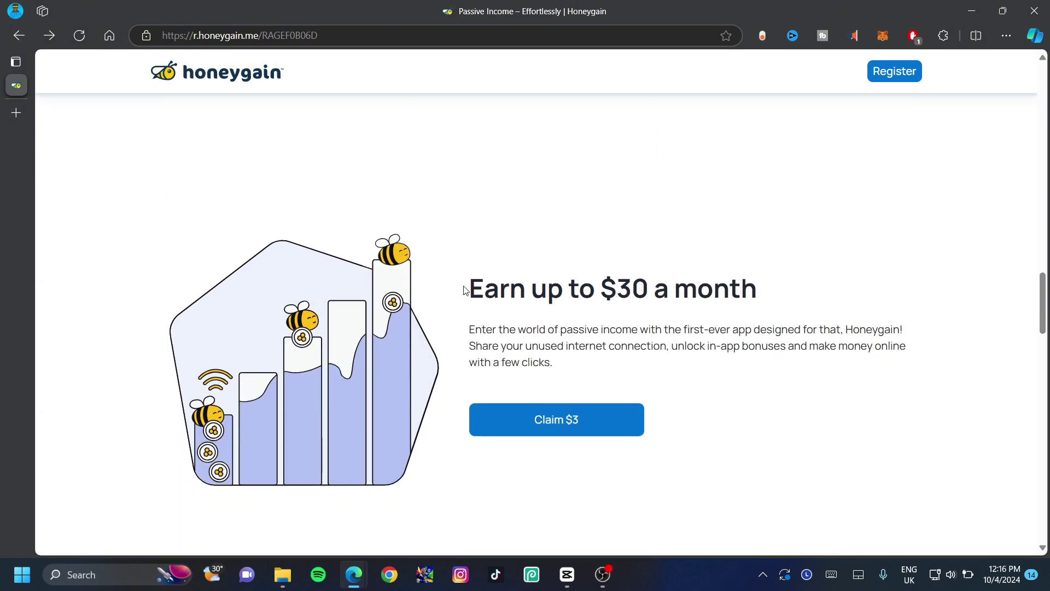
pyautogui.moveTo(480, 283); pyautogui.dragTo(757, 307)
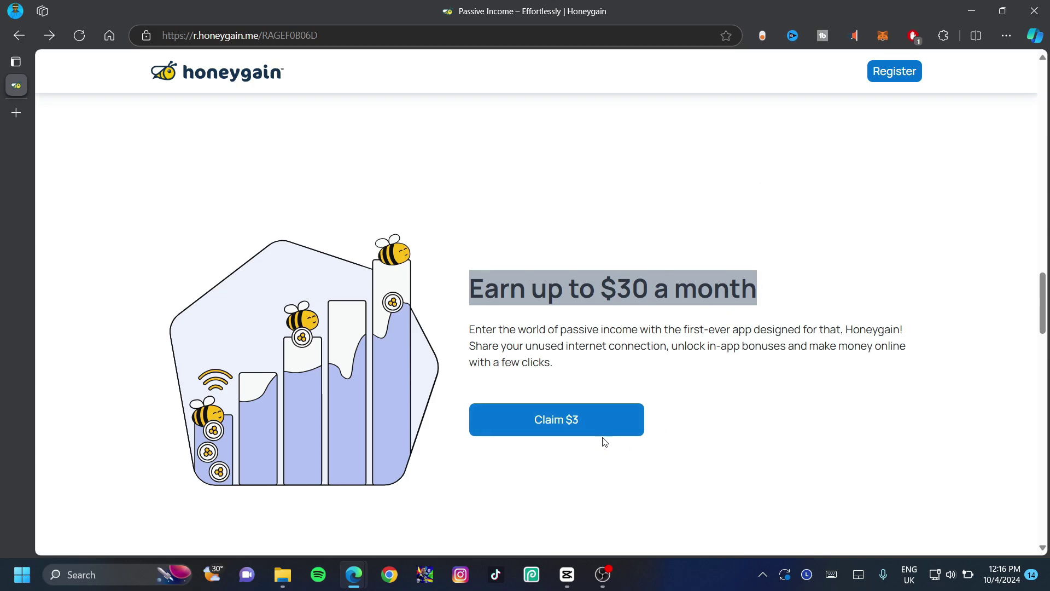
pyautogui.click(552, 448)
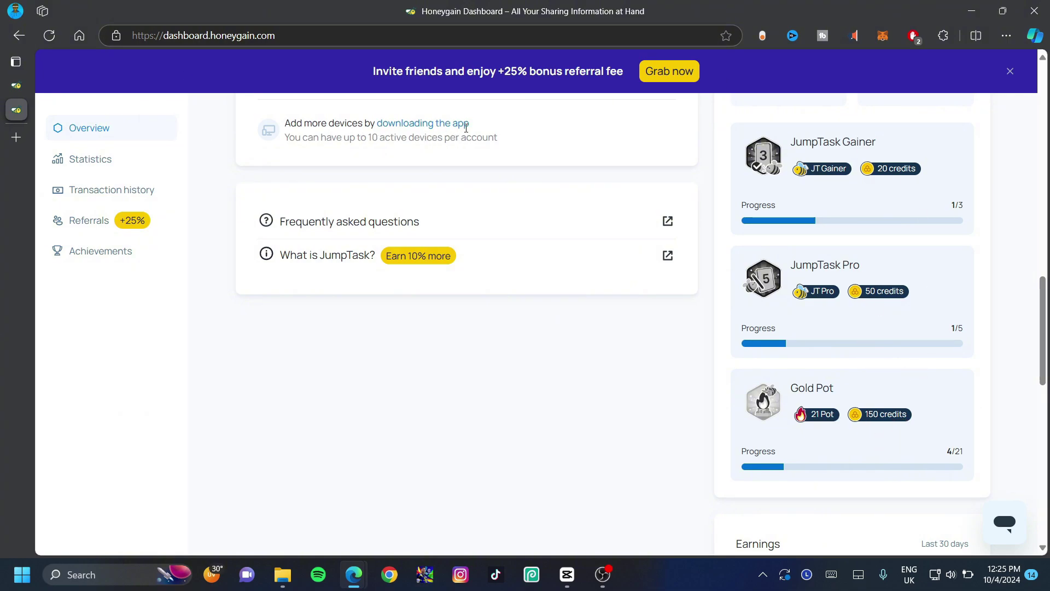
pyautogui.scroll(-10, 555, 184)
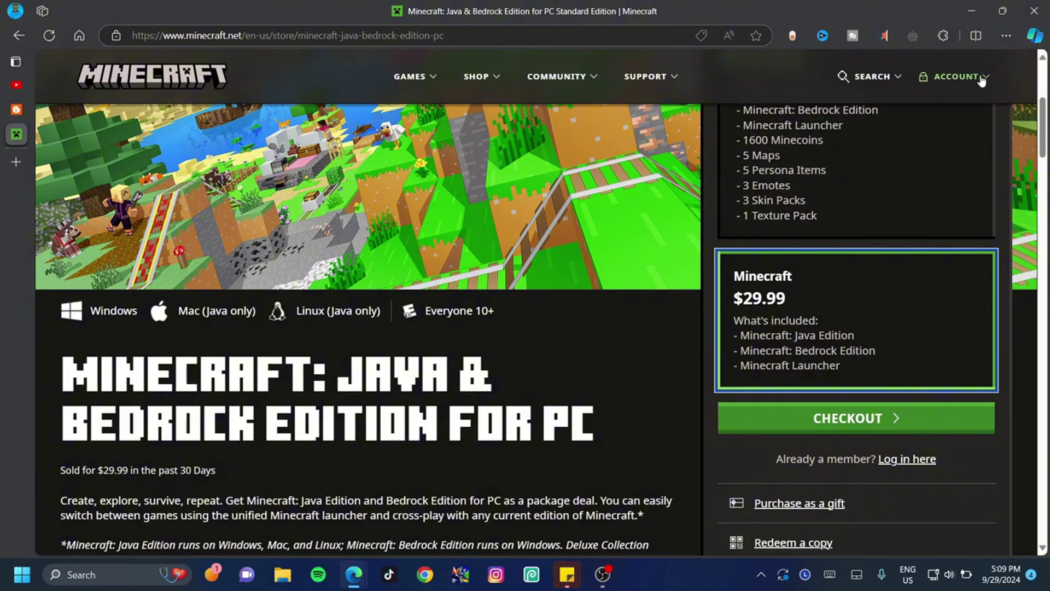
# Go to the sign-in page for the Minecraft account.
pyautogui.click(982, 78)
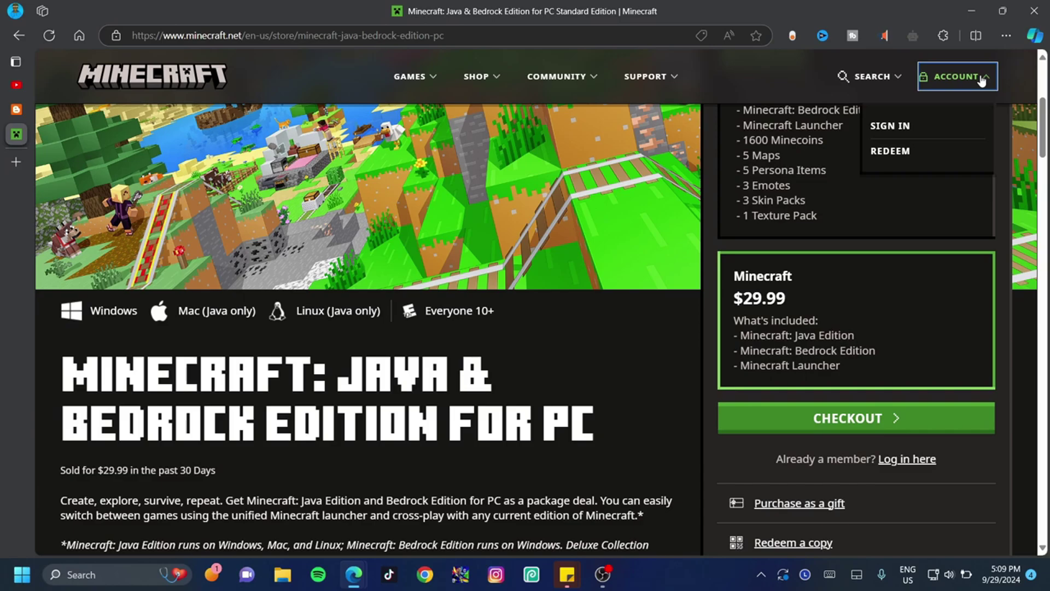
pyautogui.click(899, 125)
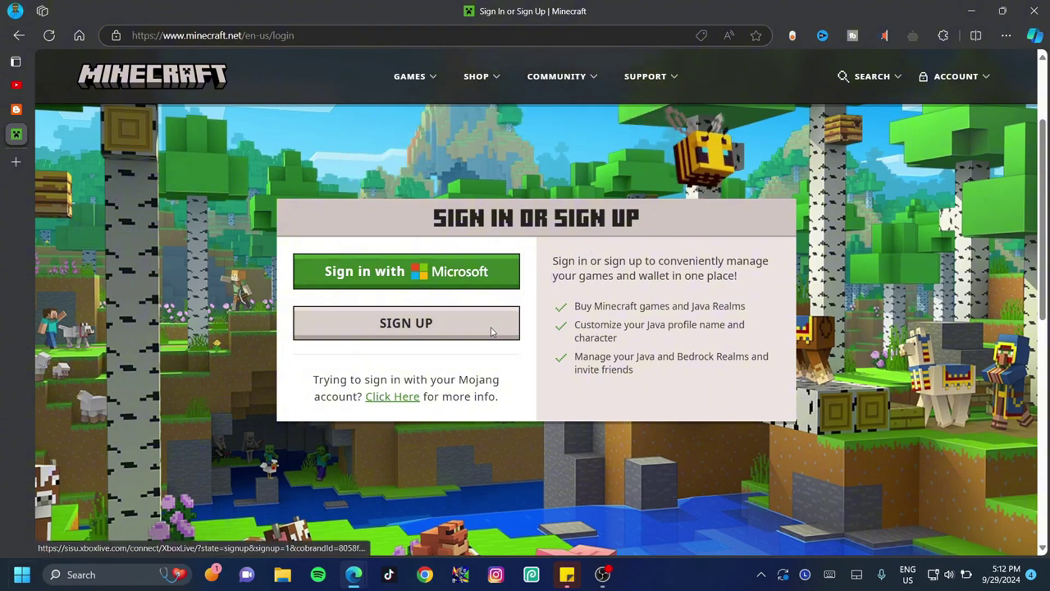
# Switch to Microsoft Store, search for "xbox", and open the Xbox app's listing.
pyautogui.press('super')
pyautogui.write('microsfot store')
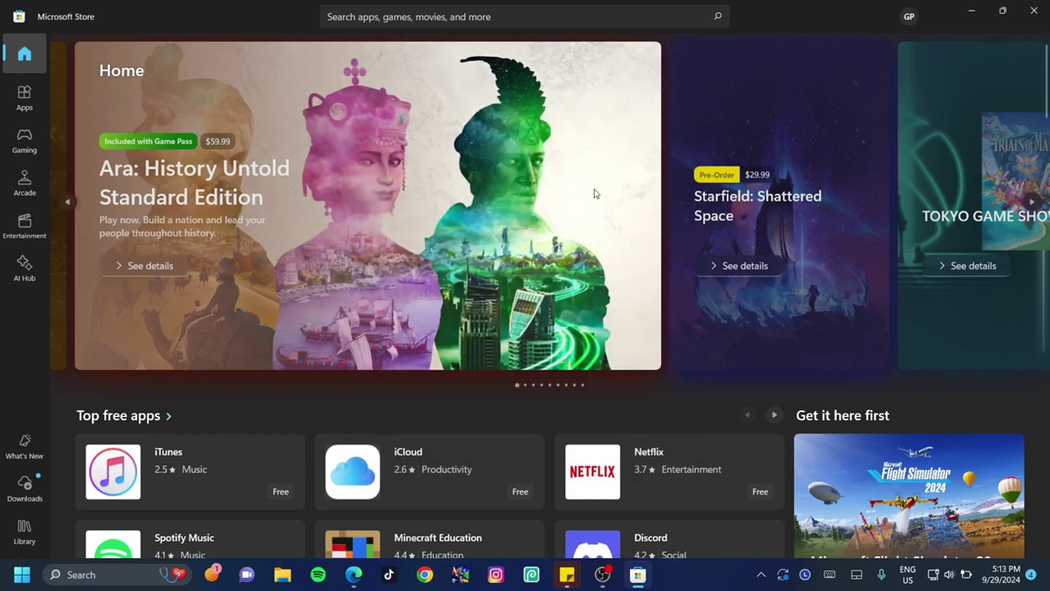
pyautogui.click(398, 17)
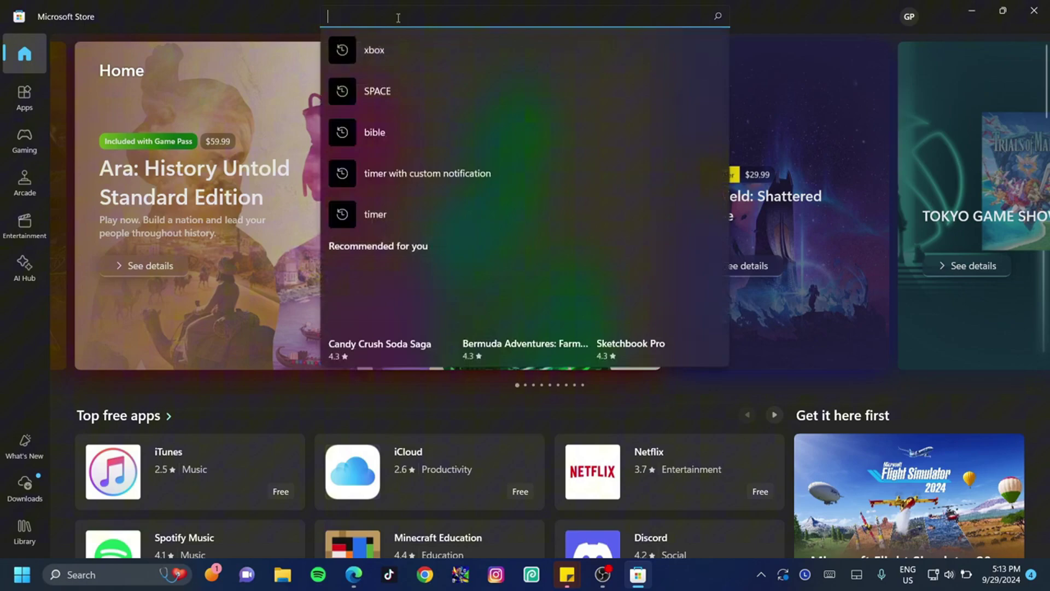
pyautogui.write('xbox')
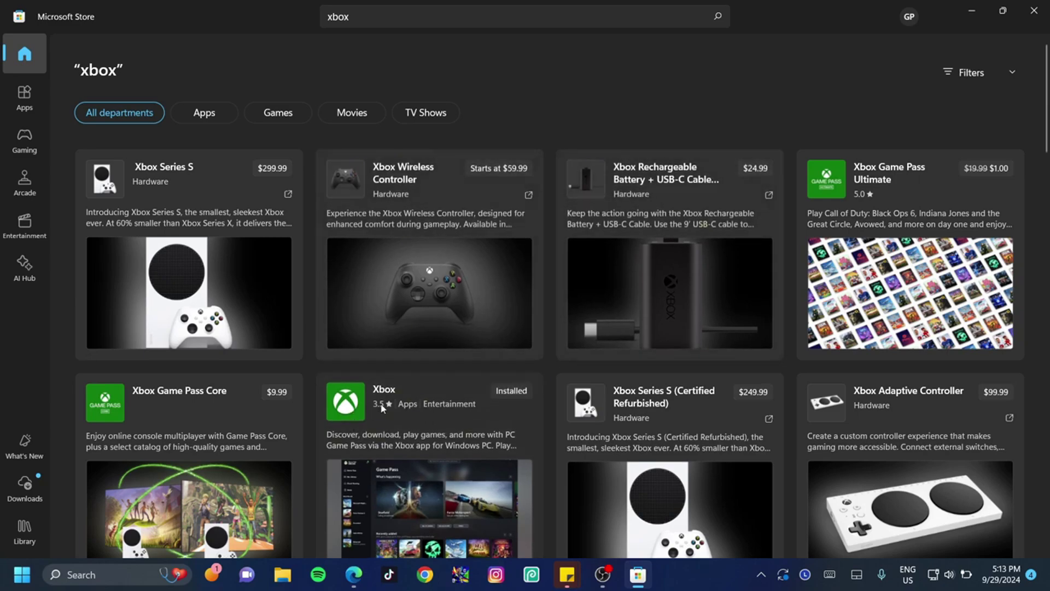
pyautogui.click(405, 411)
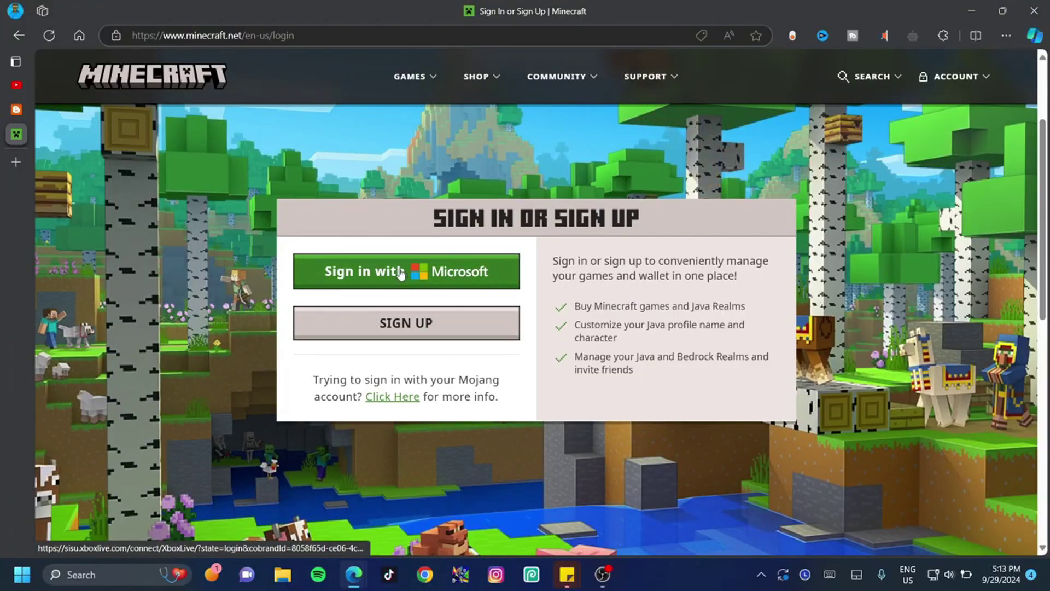
# Sign in to minecraft.net with the Microsoft account and open the Redeem page from My Games.
pyautogui.click(406, 278)
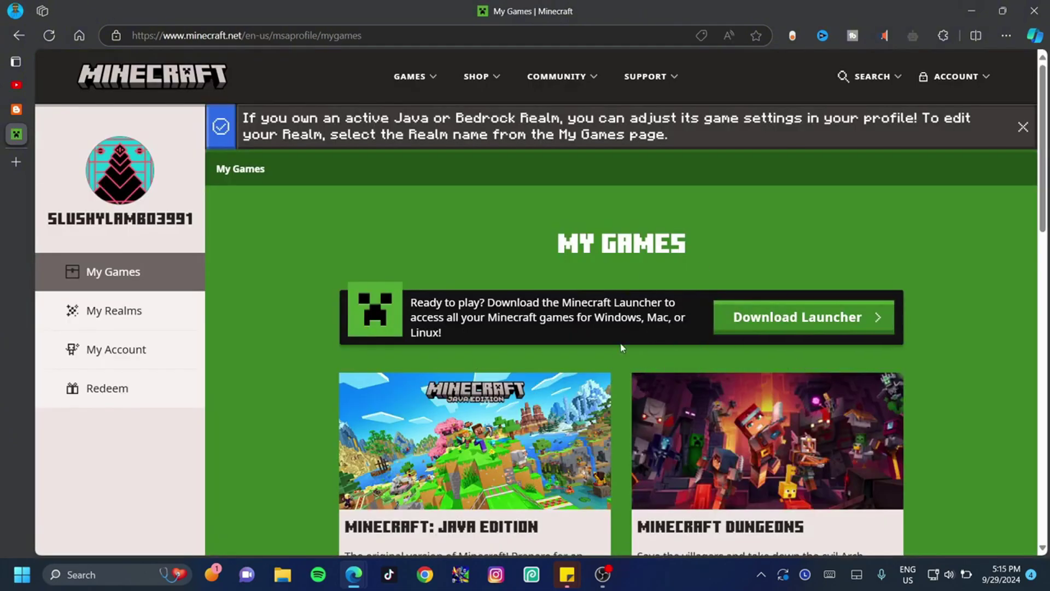
pyautogui.scroll(-3, 614, 318)
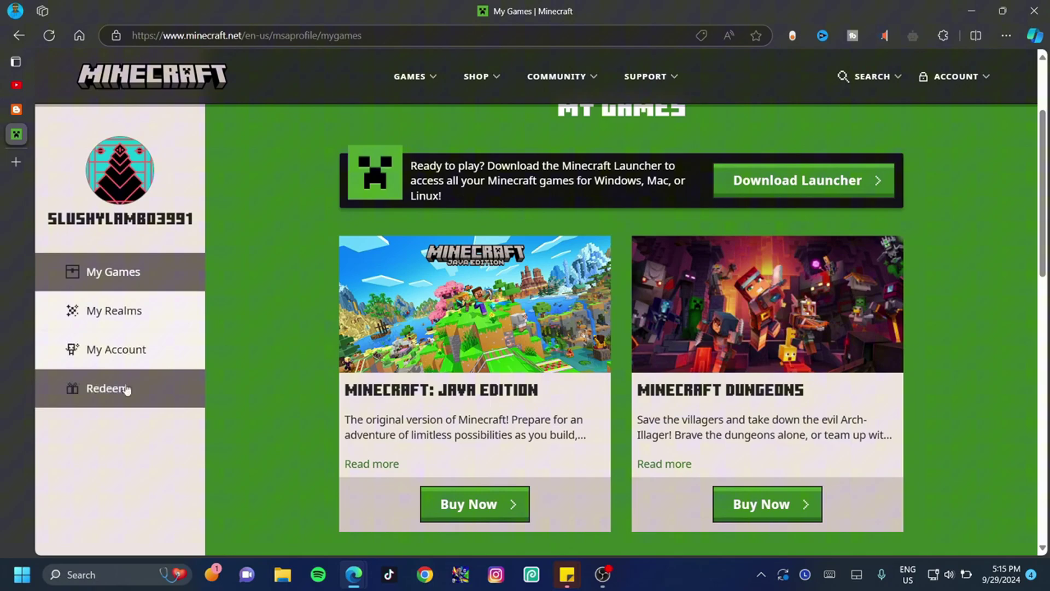
pyautogui.click(86, 395)
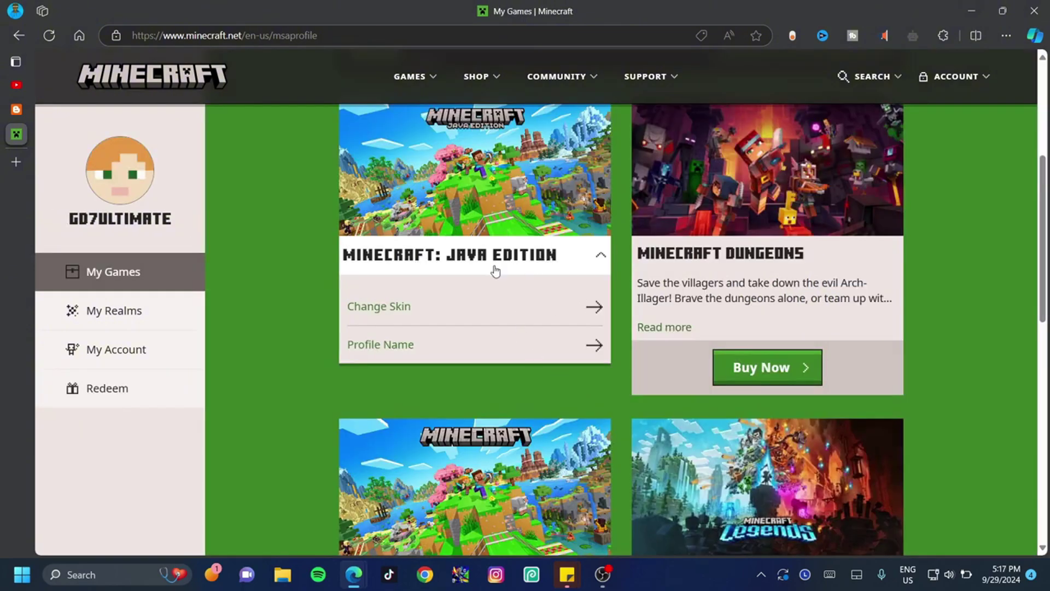
# Check the Java and Bedrock editions under My Games and open the Minecraft Launcher download page.
pyautogui.scroll(-4, 569, 268)
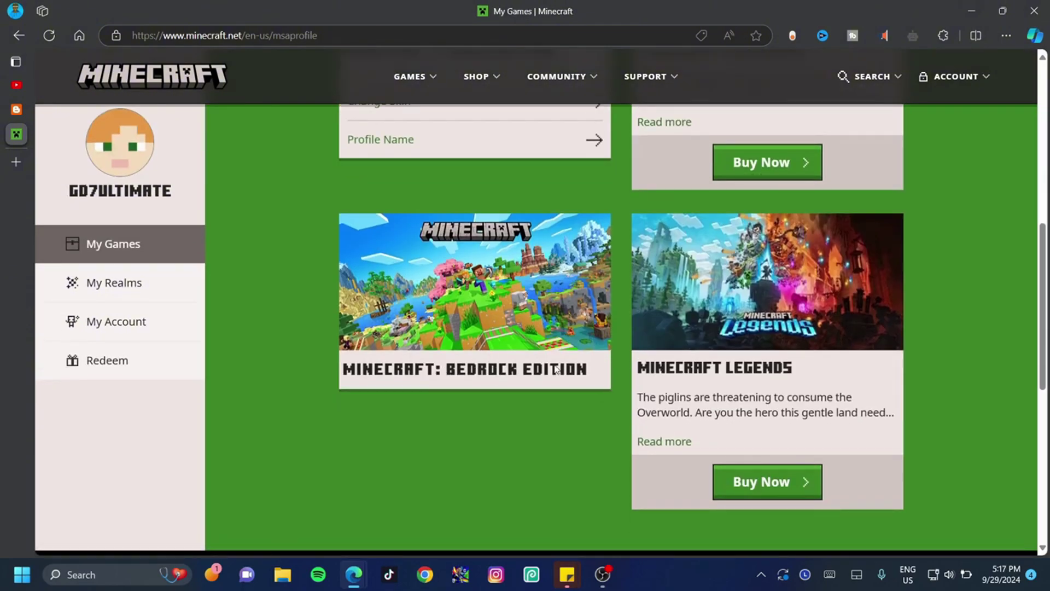
pyautogui.scroll(7, 607, 377)
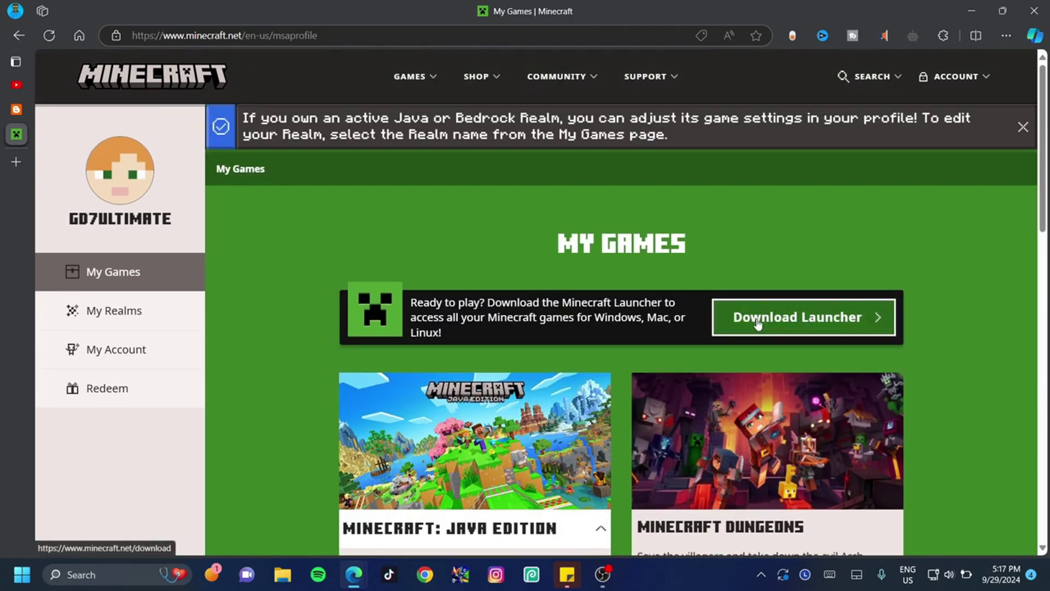
pyautogui.click(735, 319)
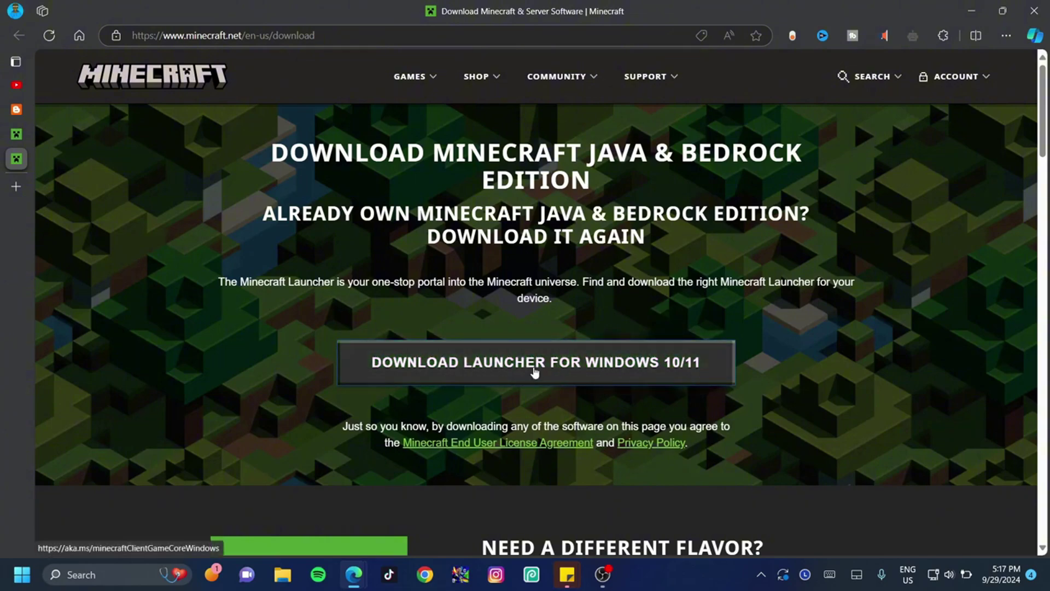
# Review the launcher, mobile, Linux and server download options, returning to the Windows 10/11 launcher download.
pyautogui.scroll(-9, 530, 355)
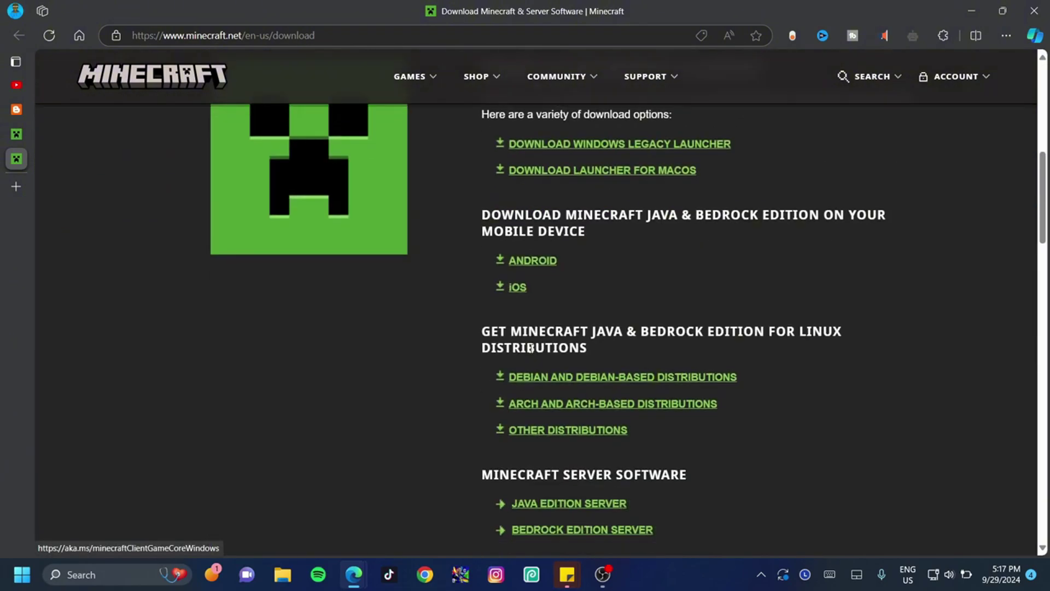
pyautogui.scroll(-4, 528, 328)
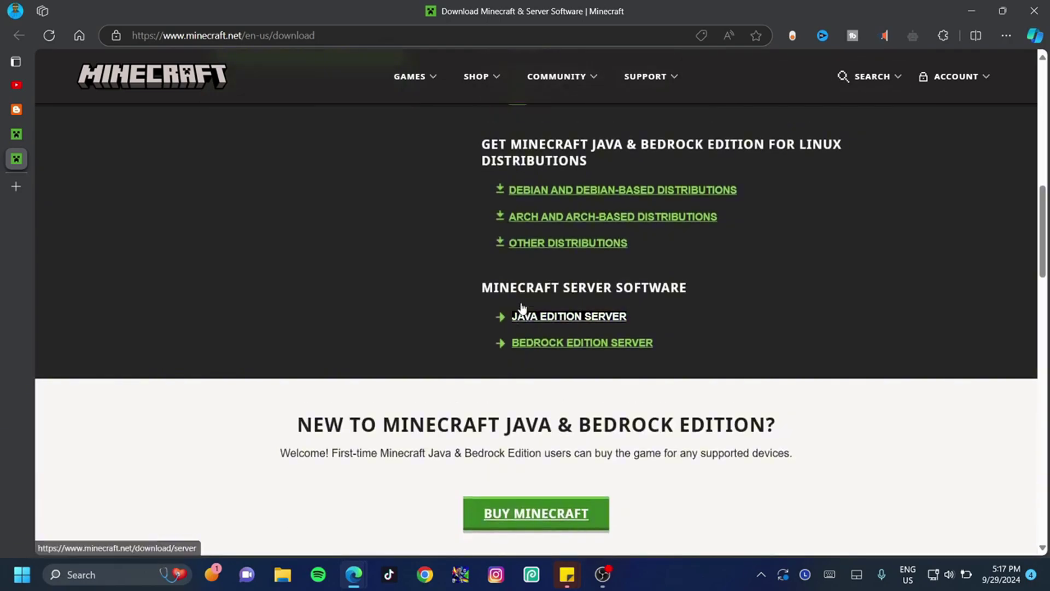
pyautogui.scroll(7, 520, 310)
pyautogui.scroll(5, 518, 310)
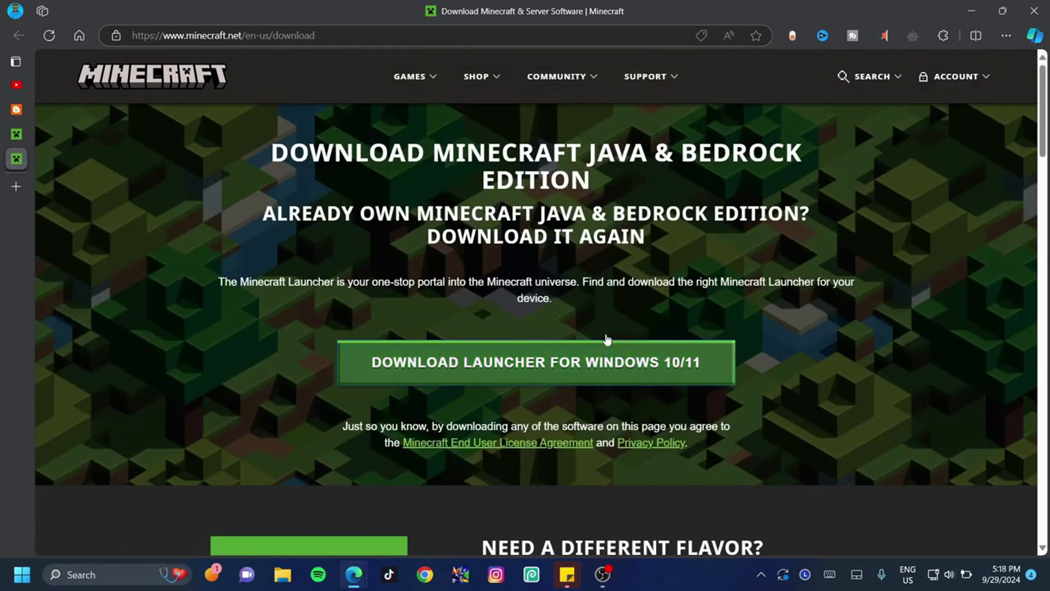
# Download the launcher for Windows 10/11 and install it, accepting the Microsoft Software License Terms and opening the launcher once installed.
pyautogui.click(545, 365)
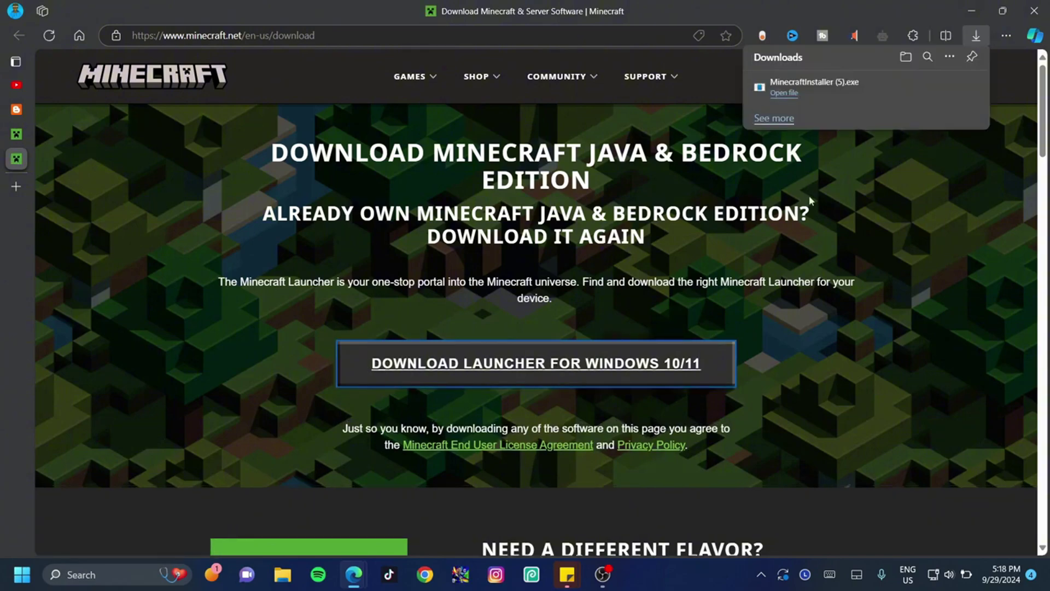
pyautogui.click(815, 85)
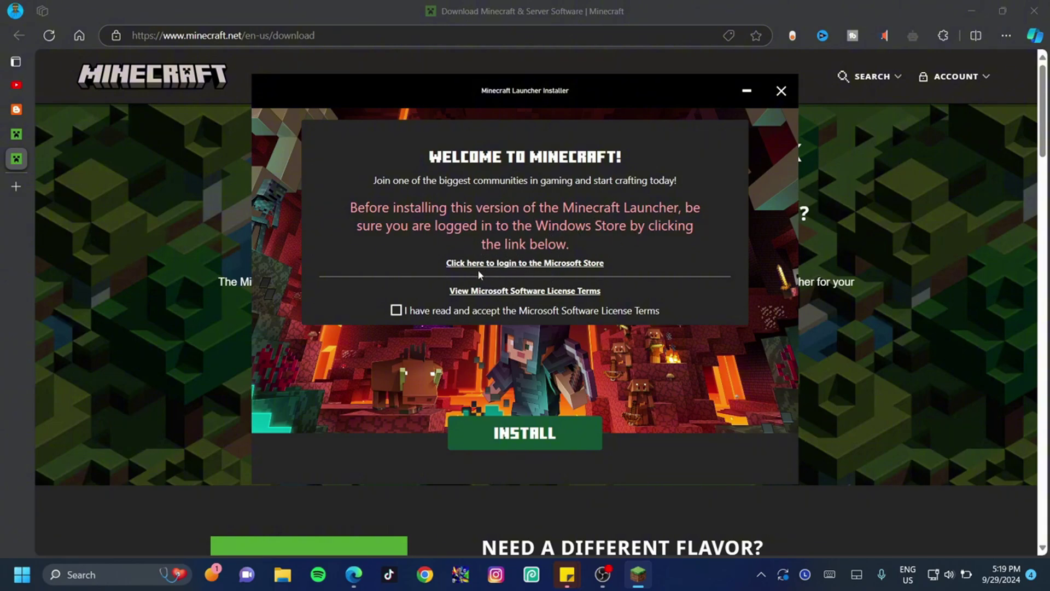
pyautogui.click(397, 310)
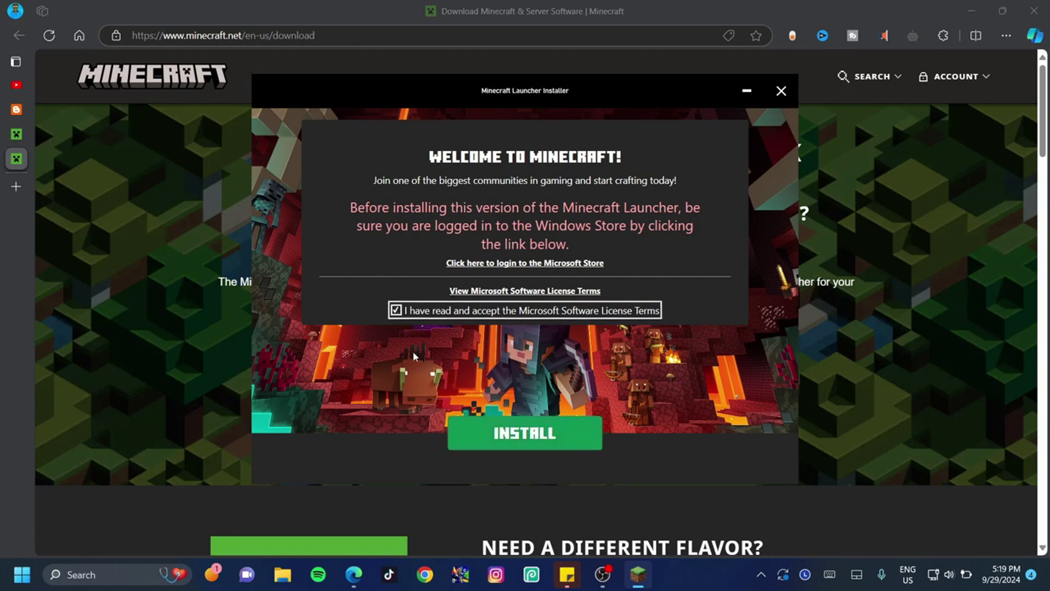
pyautogui.click(519, 435)
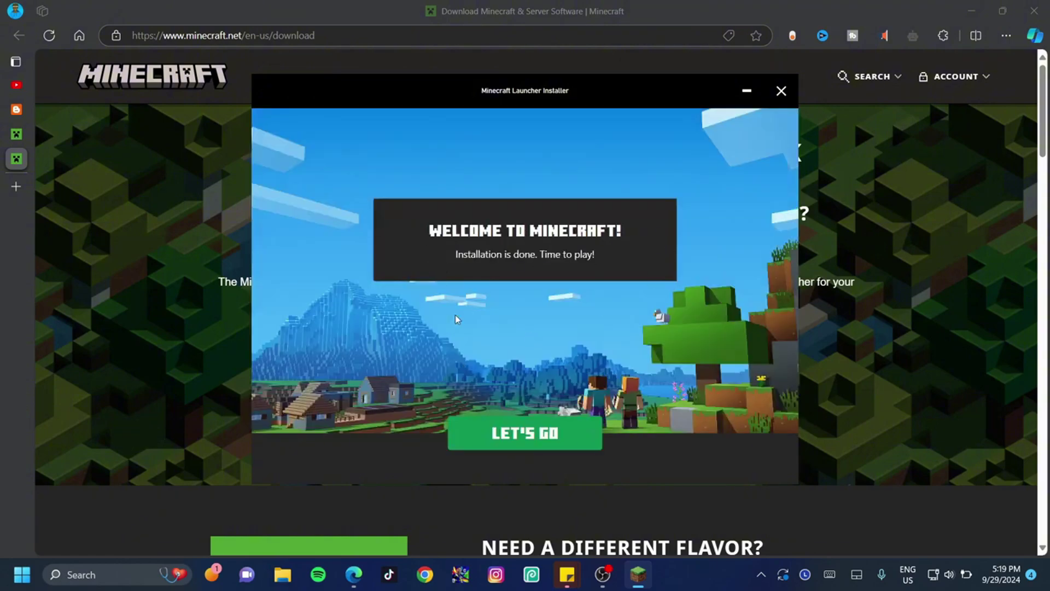
pyautogui.click(553, 442)
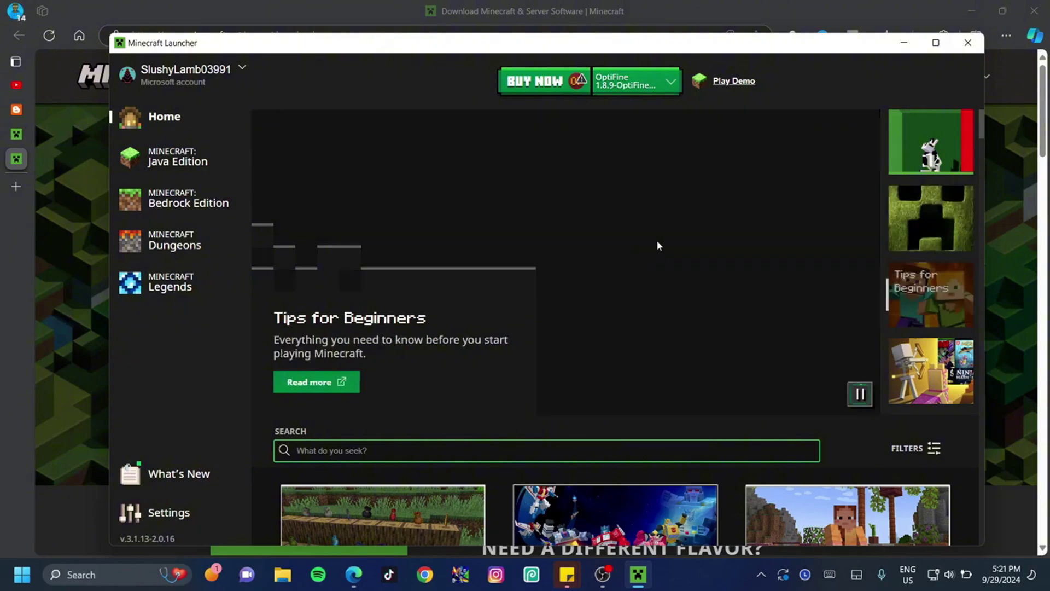
# Start a new Minecraft: Java Edition installation and set its version to release 1.18.1.
pyautogui.click(157, 161)
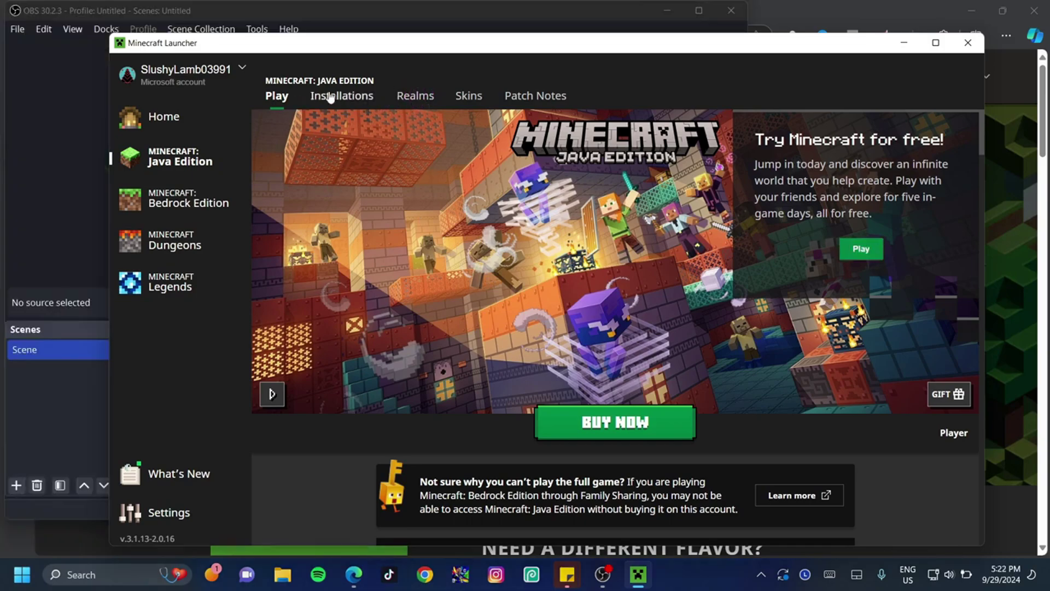
pyautogui.click(330, 98)
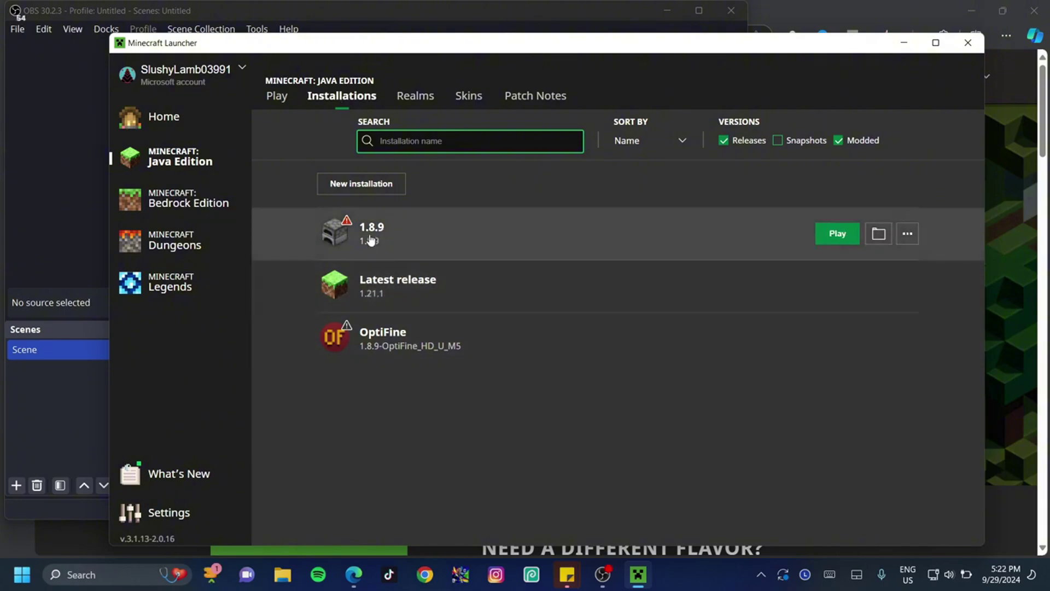
pyautogui.moveTo(353, 224)
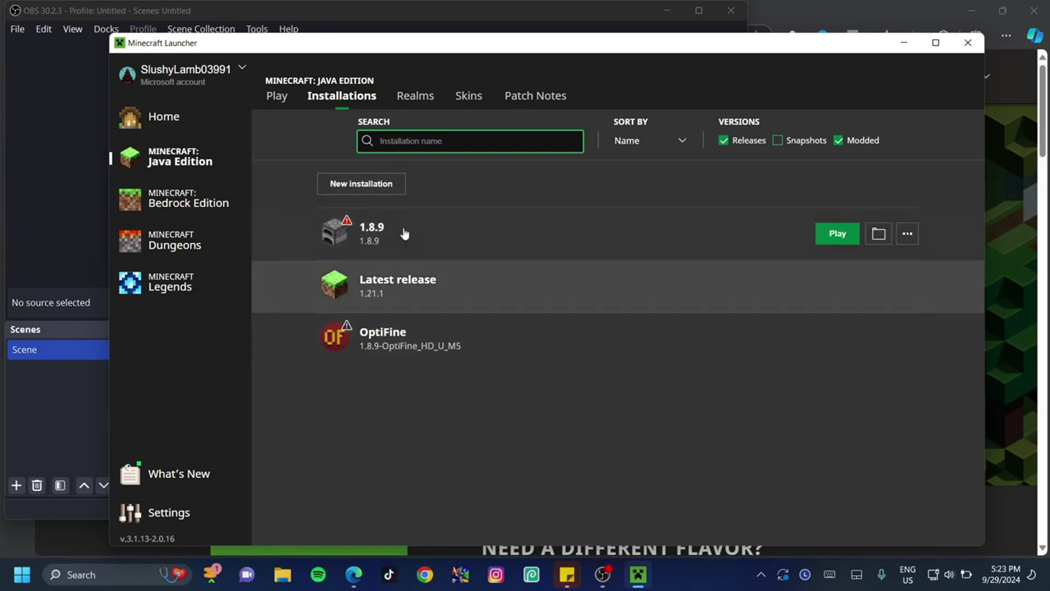
pyautogui.click(359, 188)
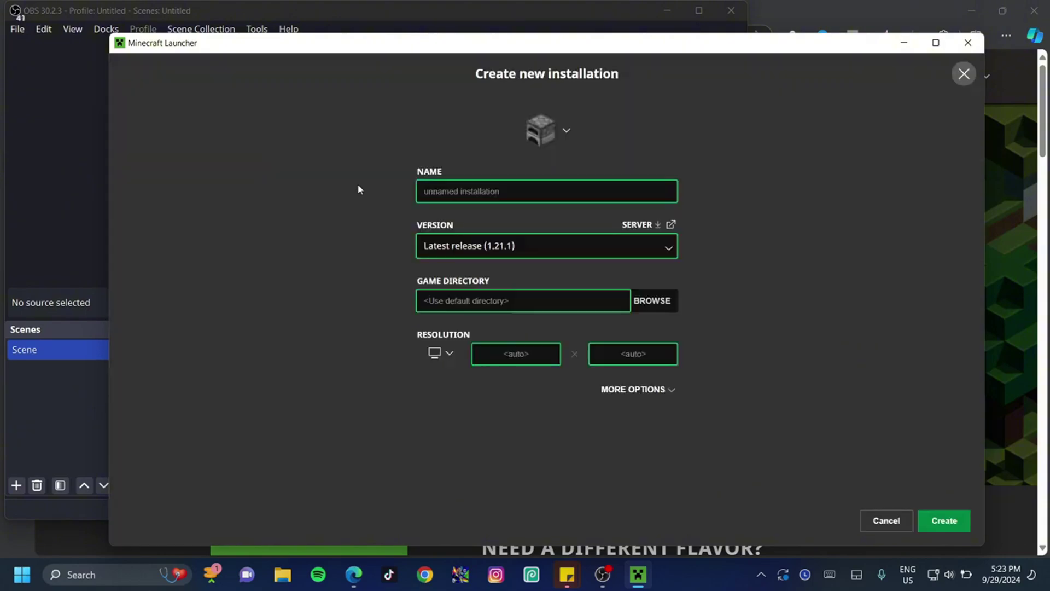
pyautogui.click(670, 247)
pyautogui.scroll(-5, 495, 304)
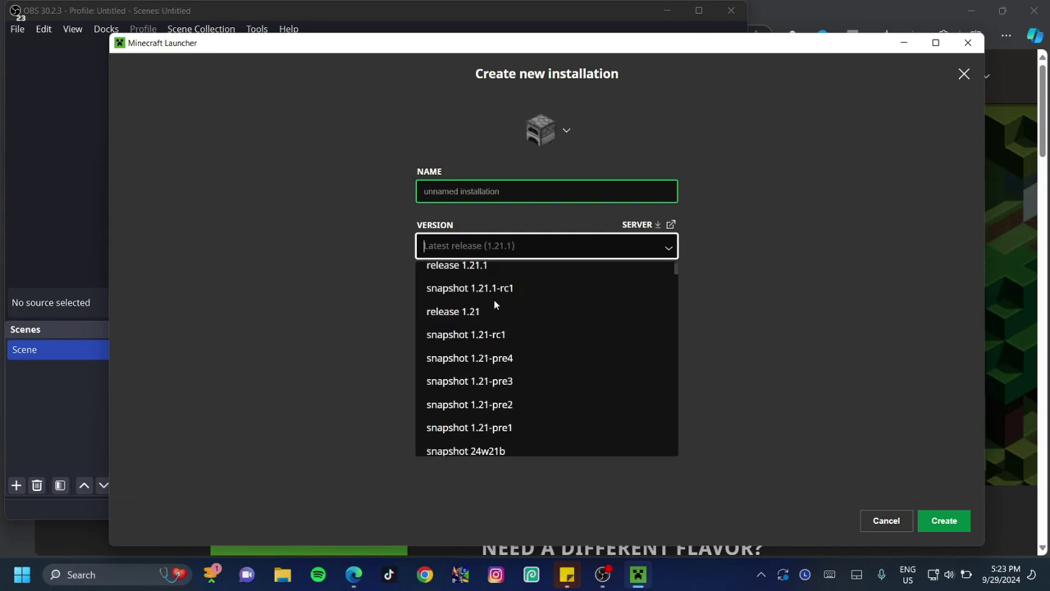
pyautogui.scroll(-15, 494, 301)
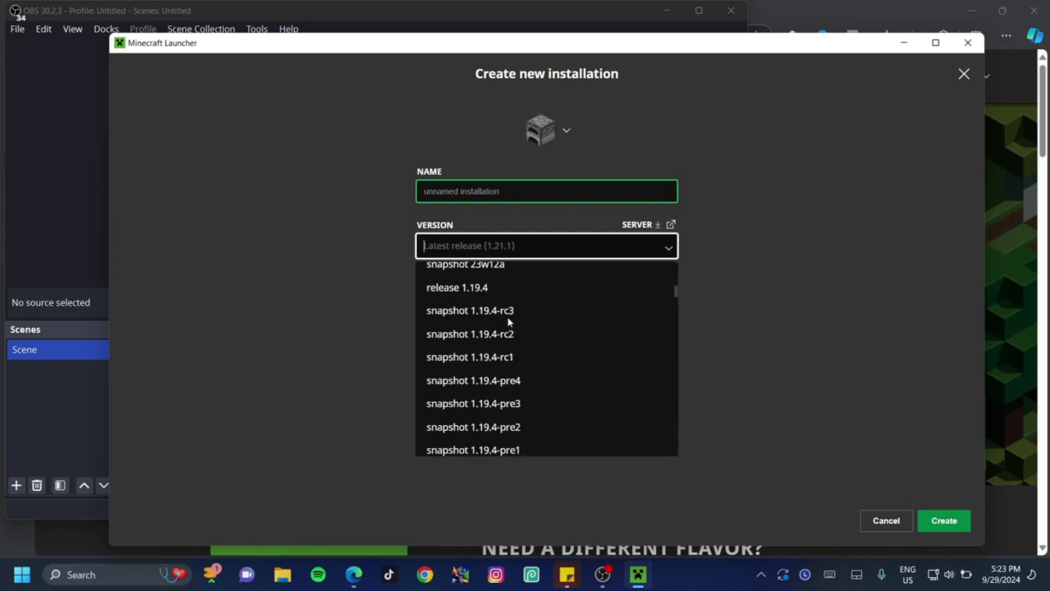
pyautogui.scroll(-15, 507, 317)
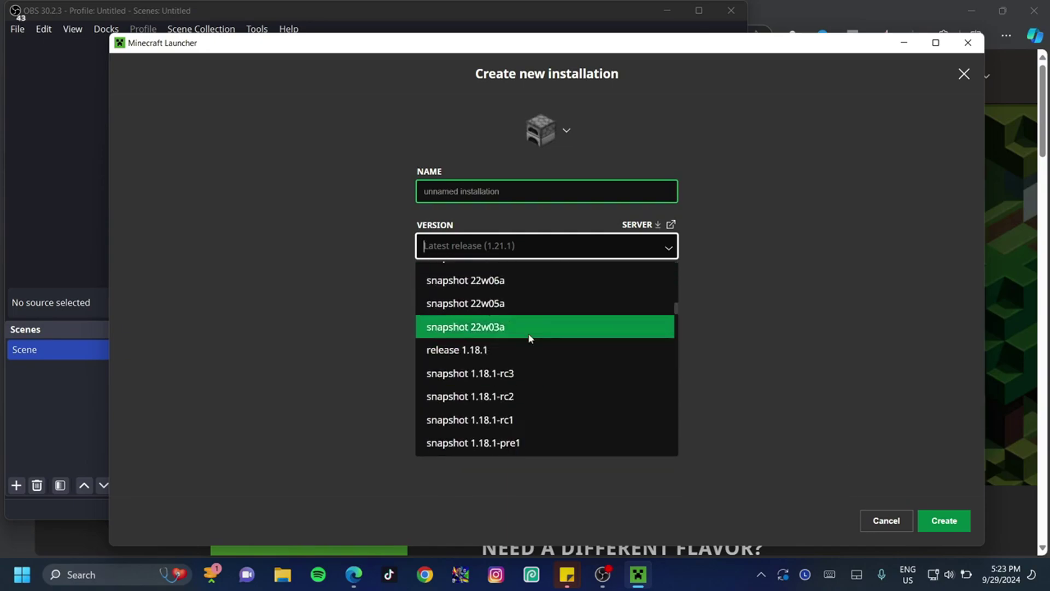
pyautogui.click(499, 357)
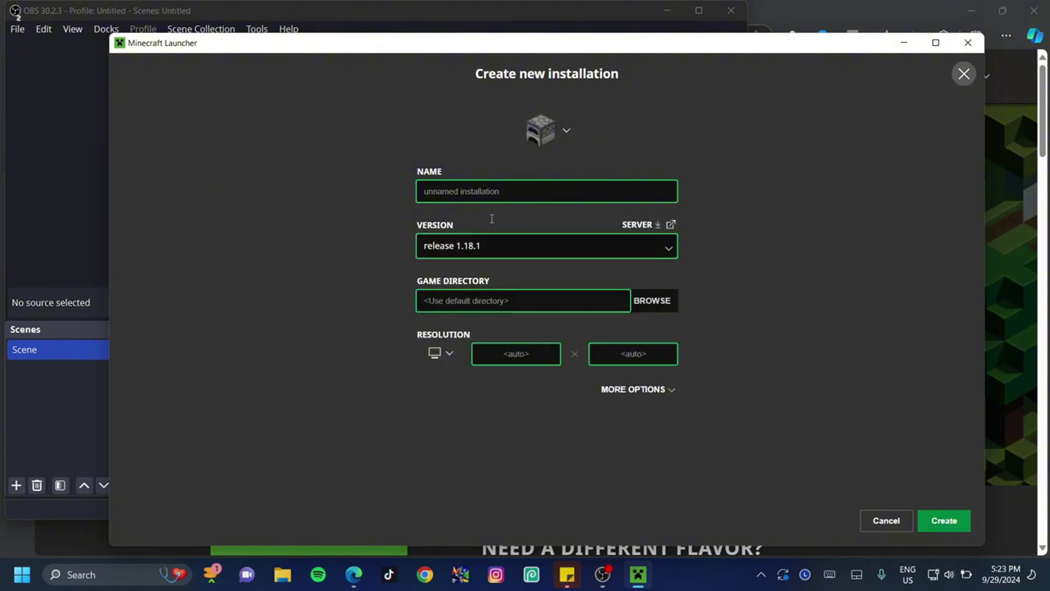
# Name the new installation 1.18.1 and create it.
pyautogui.click(487, 183)
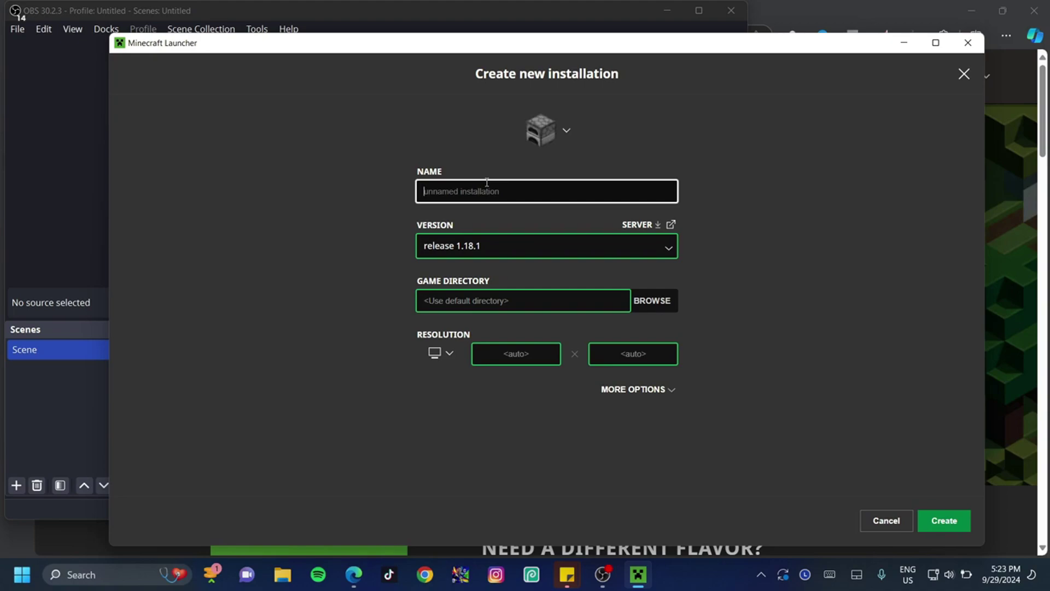
pyautogui.write('1.18.1')
pyautogui.click(951, 524)
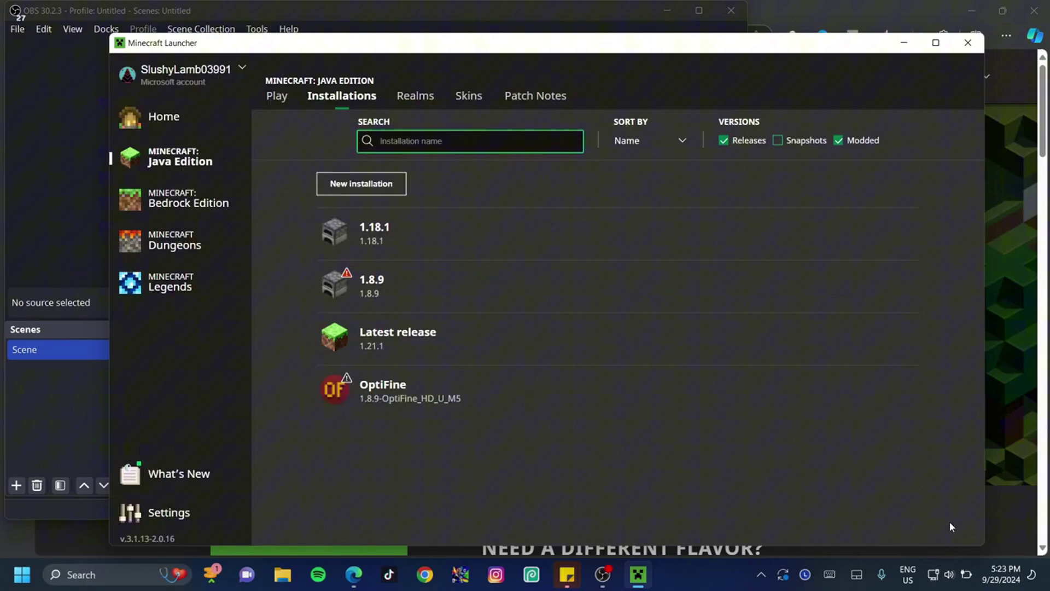
# Launch Java Edition with the OptiFine installation (1.8.9-OptiFine_HD_U_M5).
pyautogui.click(277, 97)
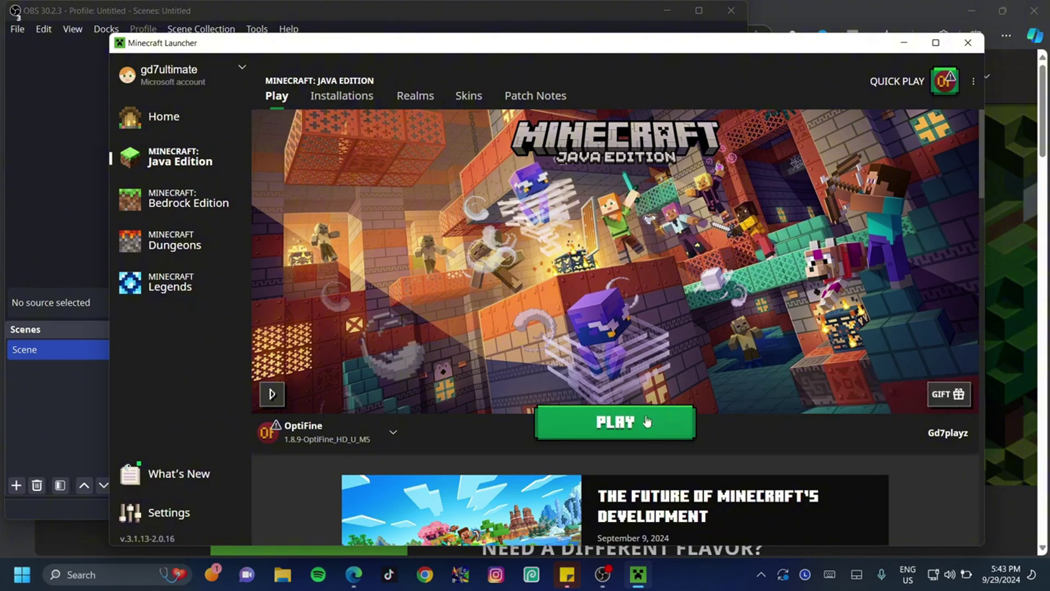
pyautogui.moveTo(288, 438)
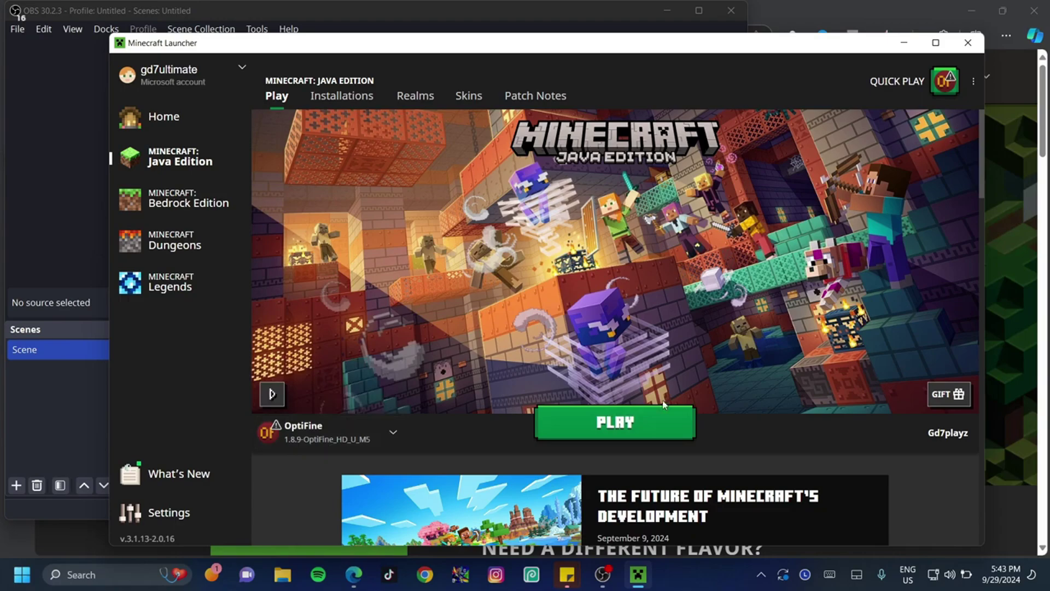
pyautogui.click(615, 422)
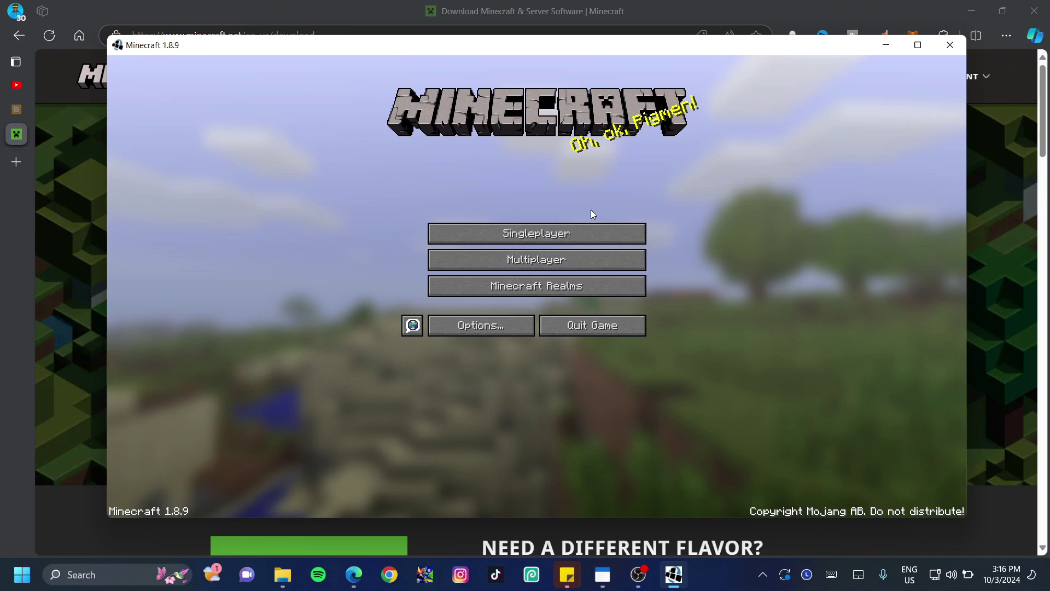
# Start adding a new server to the game's multiplayer list and set its server name to hypixel.
pyautogui.click(536, 263)
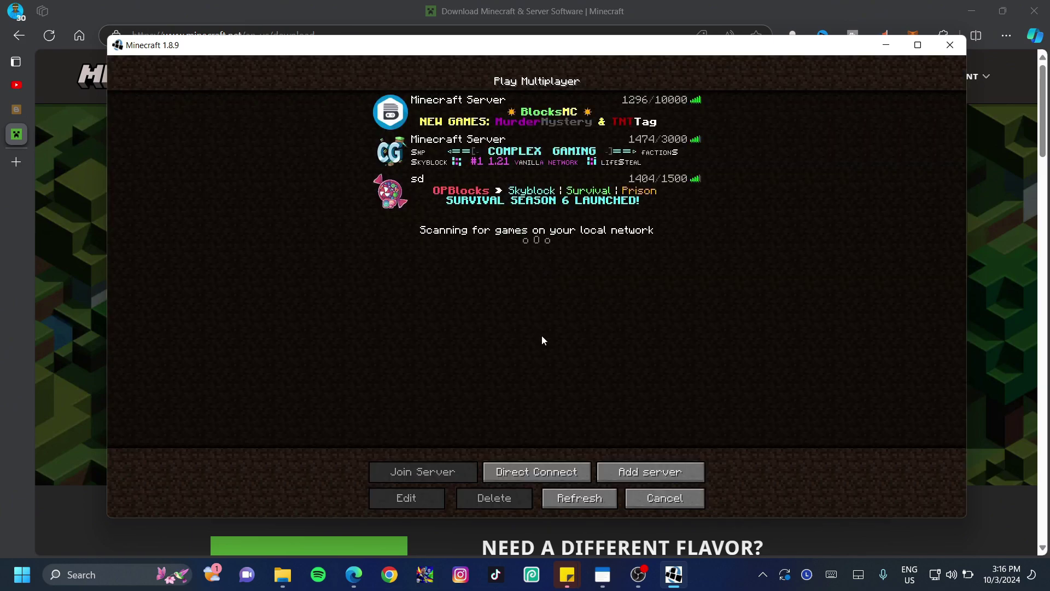
pyautogui.click(648, 478)
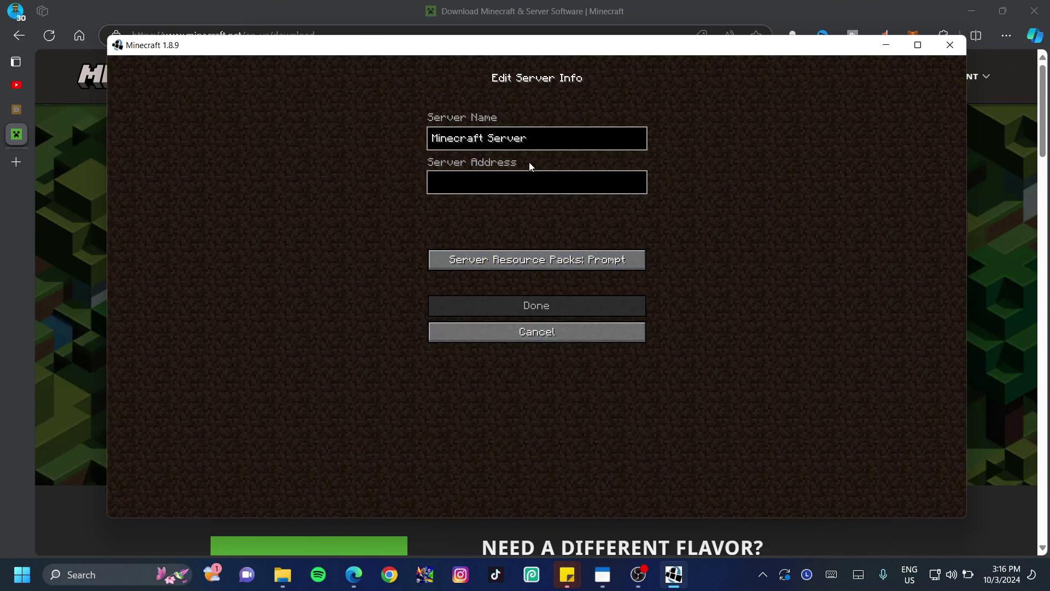
pyautogui.press('BackSpace')
pyautogui.press('BackSpace')
pyautogui.press('BackSpace')
pyautogui.press('BackSpace')
pyautogui.press('BackSpace')
pyautogui.press('BackSpace')
pyautogui.press('BackSpace')
pyautogui.press('BackSpace')
pyautogui.press('BackSpace')
pyautogui.press('BackSpace')
pyautogui.press('BackSpace')
pyautogui.press('BackSpace')
pyautogui.press('BackSpace')
pyautogui.press('BackSpace')
pyautogui.press('BackSpace')
pyautogui.write('hypixel')
# Set the server address to hypixel.net, save the entry and join the hypixel server.
pyautogui.click(534, 187)
pyautogui.write('hypixel')
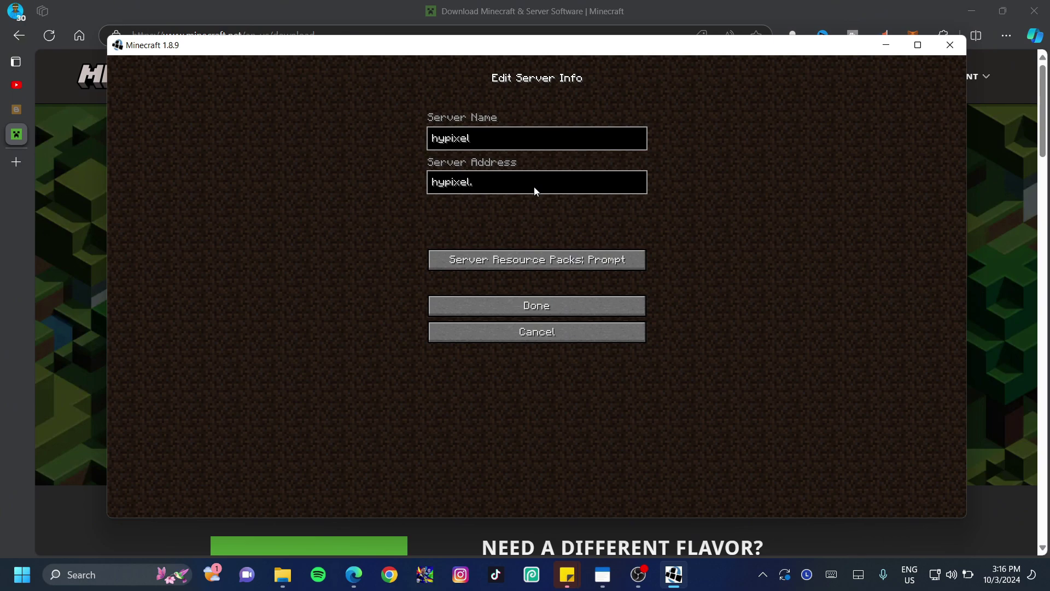
pyautogui.write('.net')
pyautogui.click(520, 311)
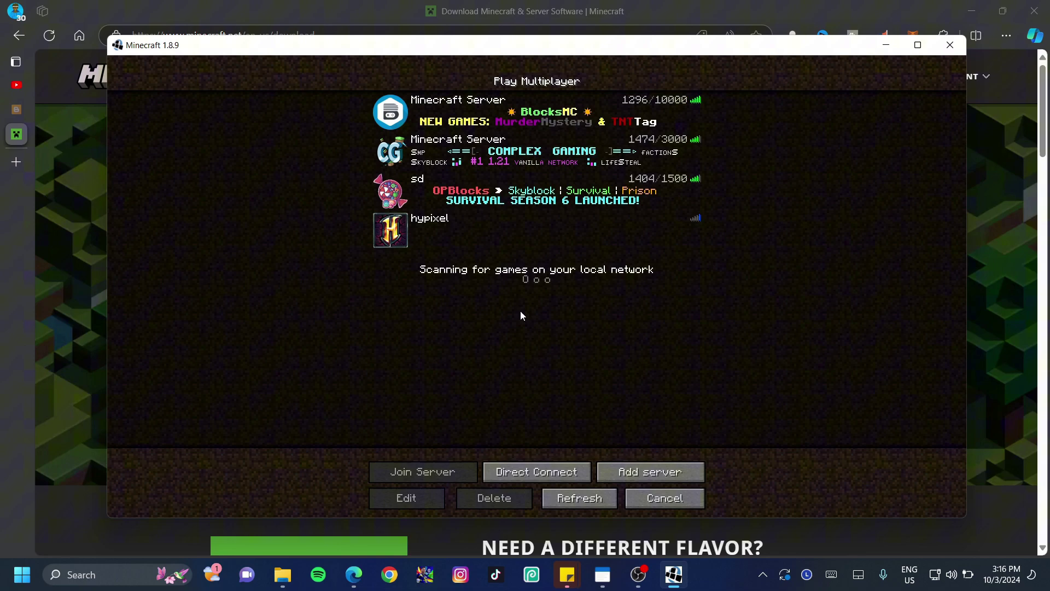
pyautogui.click(398, 233)
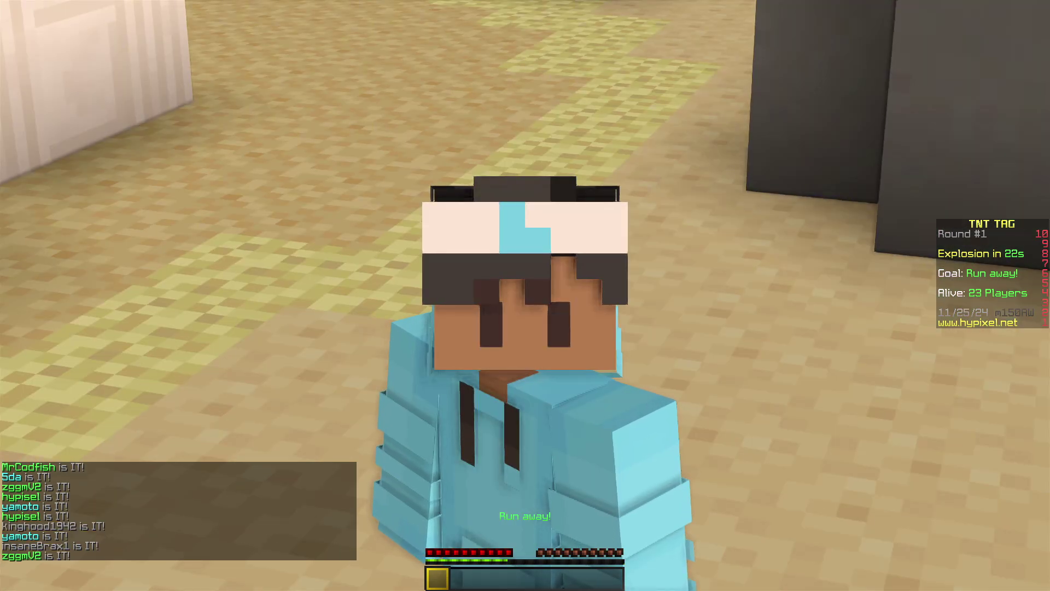
pyautogui.press('c')
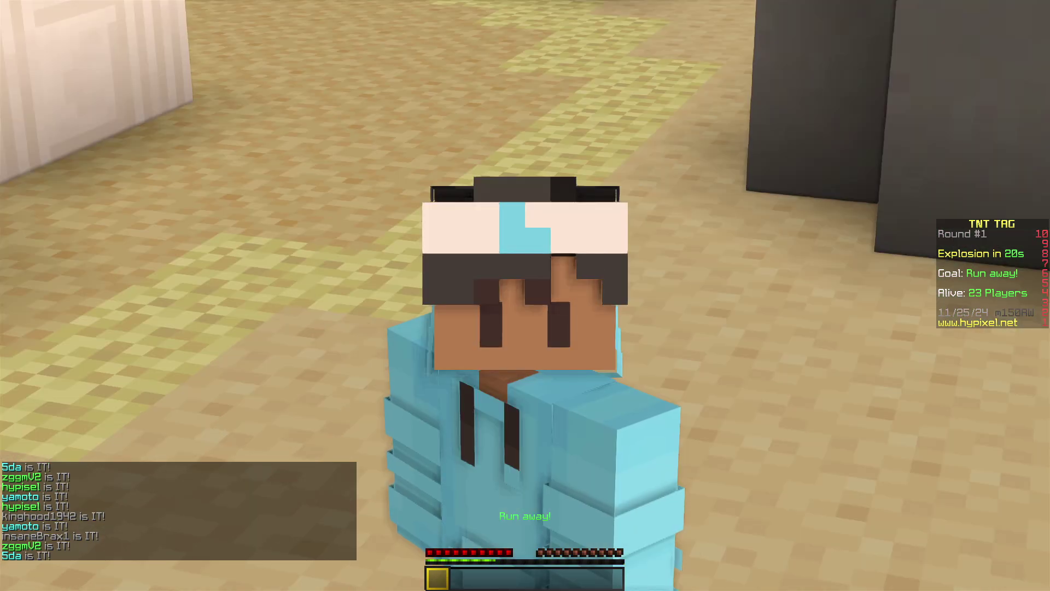